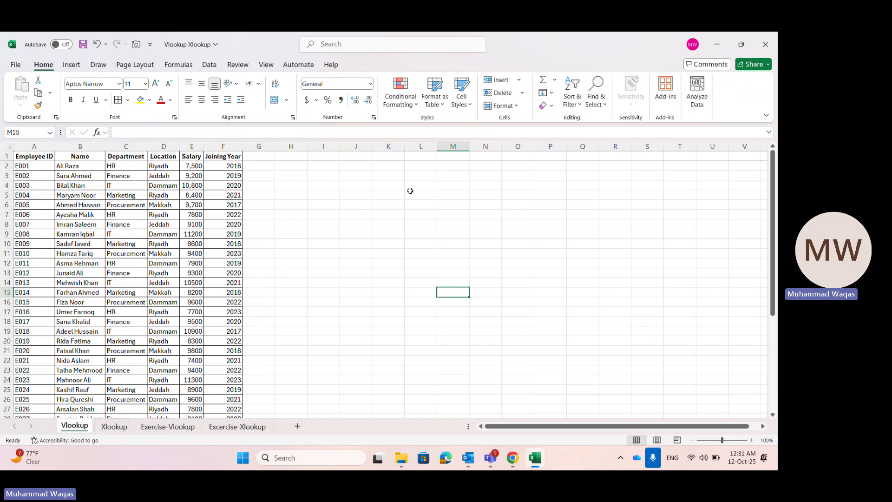
Step: Compare the employee tables on the Vlookup and Xlookup sheets, noting the position of the Employee ID column in each
scroll(124, 199, "down", 3)
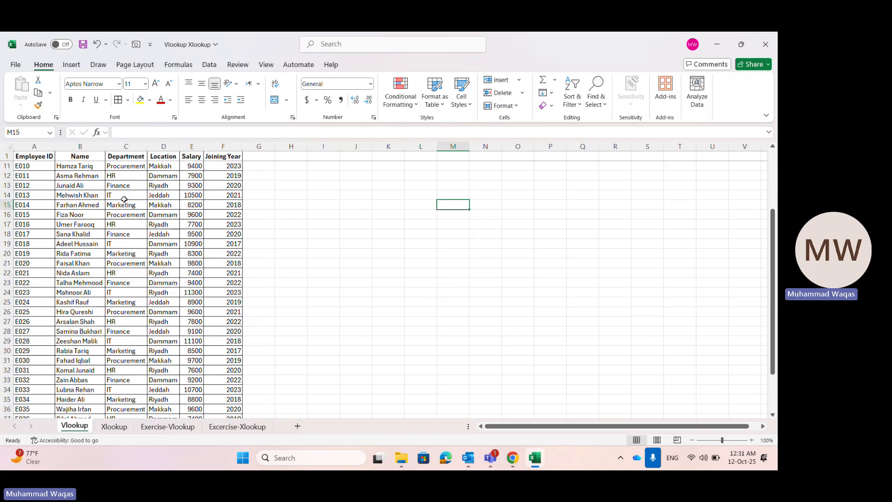
scroll(124, 198, "down", 2)
scroll(124, 199, "down", 1)
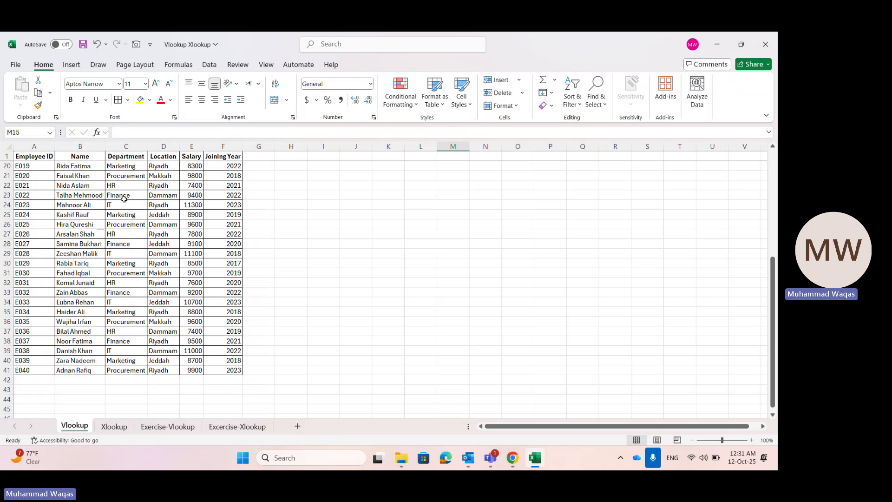
left_click(113, 427)
left_click(189, 264)
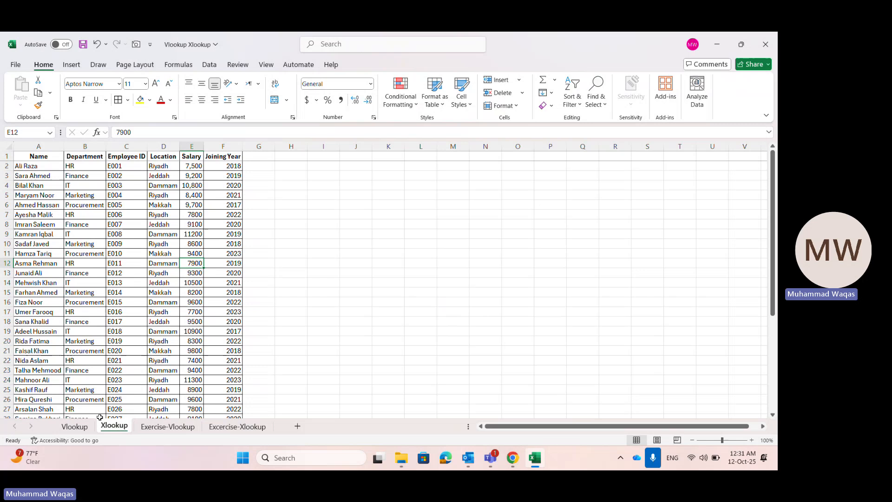
left_click(75, 427)
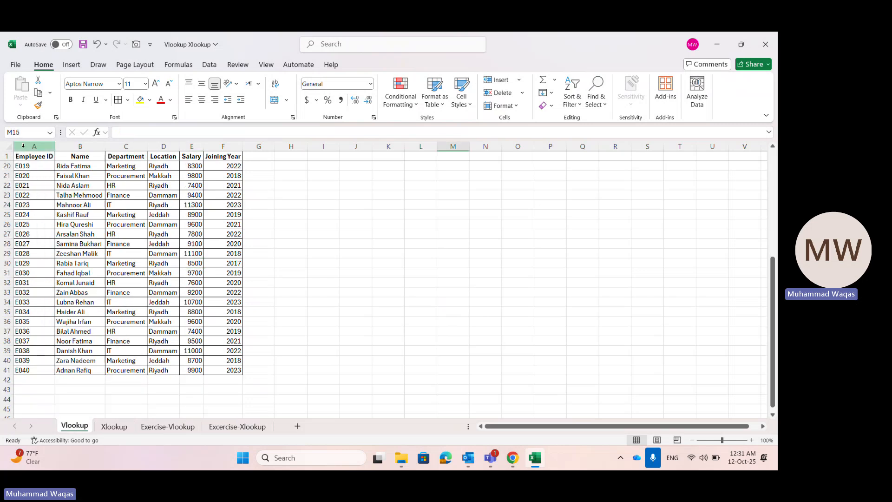
left_click(114, 427)
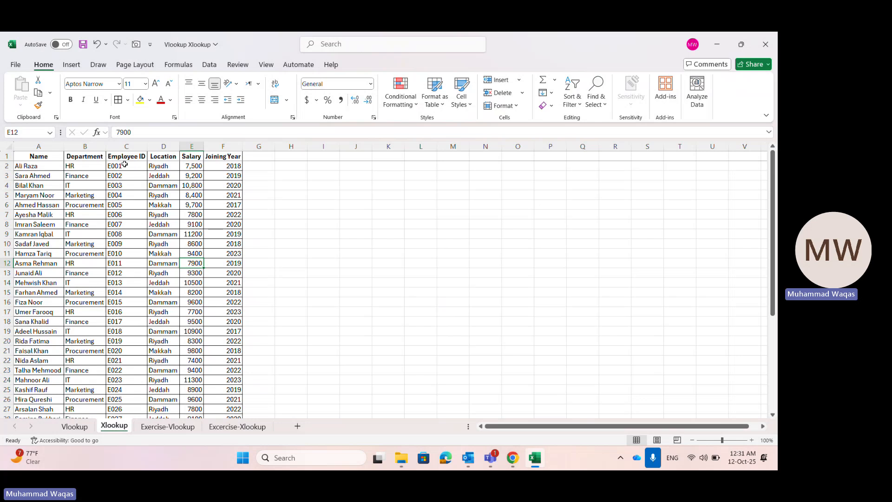
left_click(127, 146)
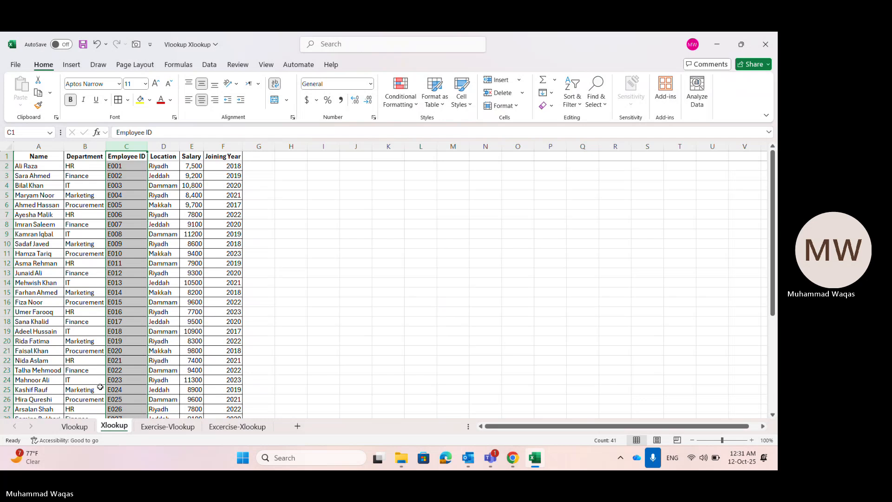
left_click(75, 426)
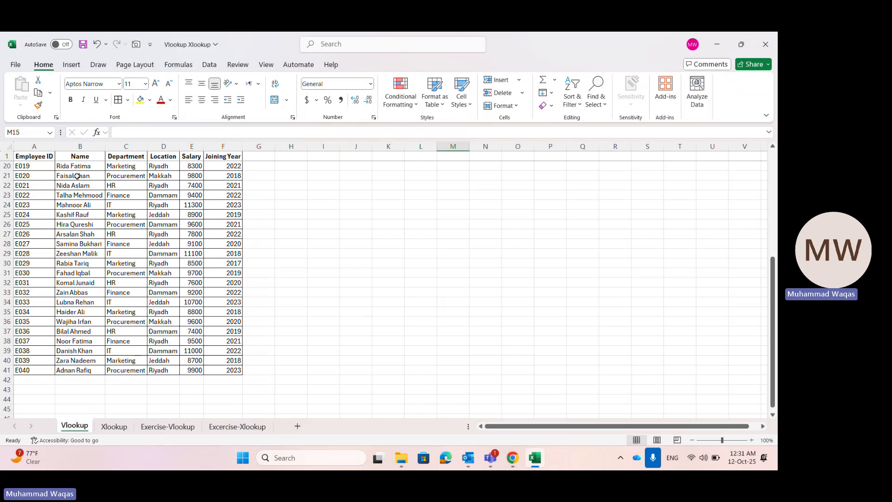
left_click(113, 426)
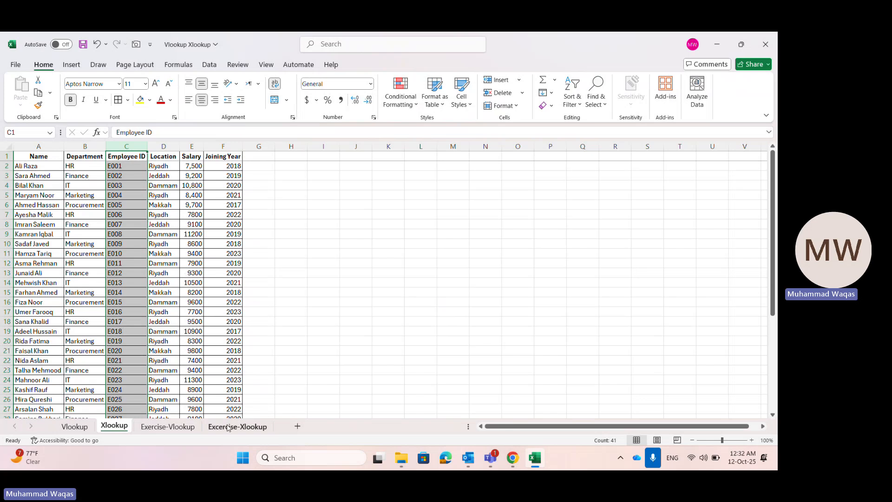
Step: Review the employee IDs in A2:A7 of the Exercise-Vlookup sheet and the source table on the Vlookup sheet
left_click(171, 426)
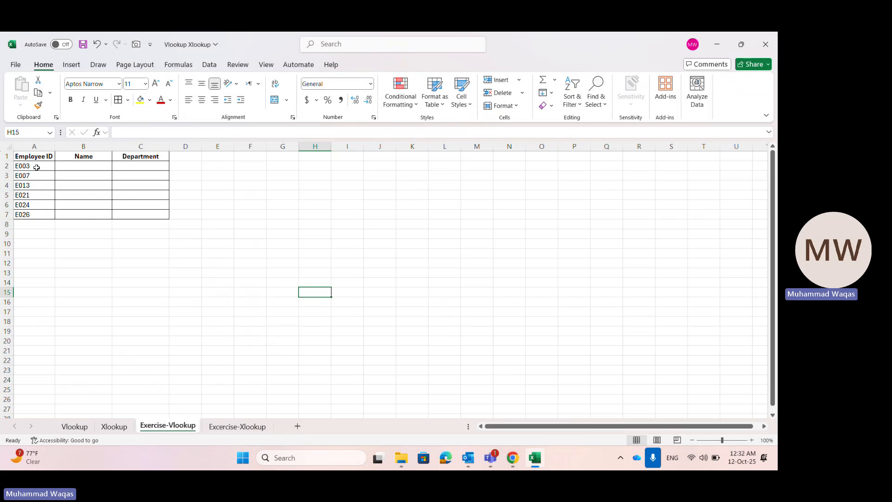
left_click_drag(36, 166, 37, 215)
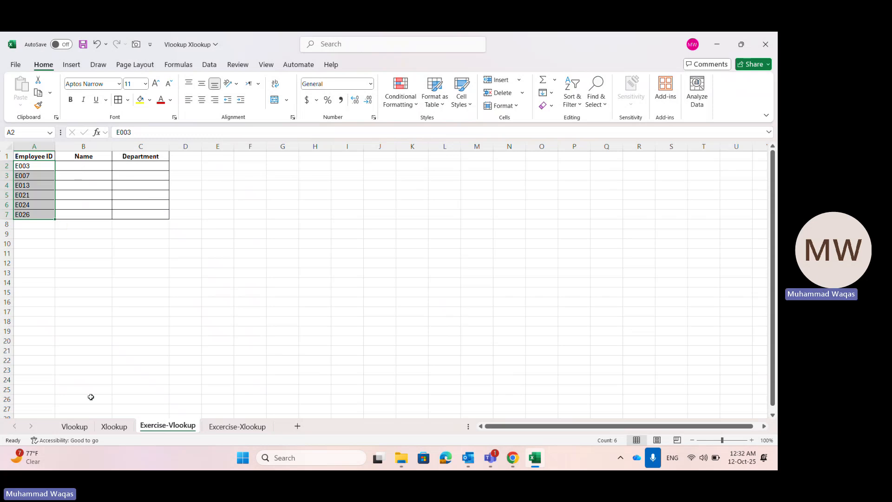
left_click(80, 426)
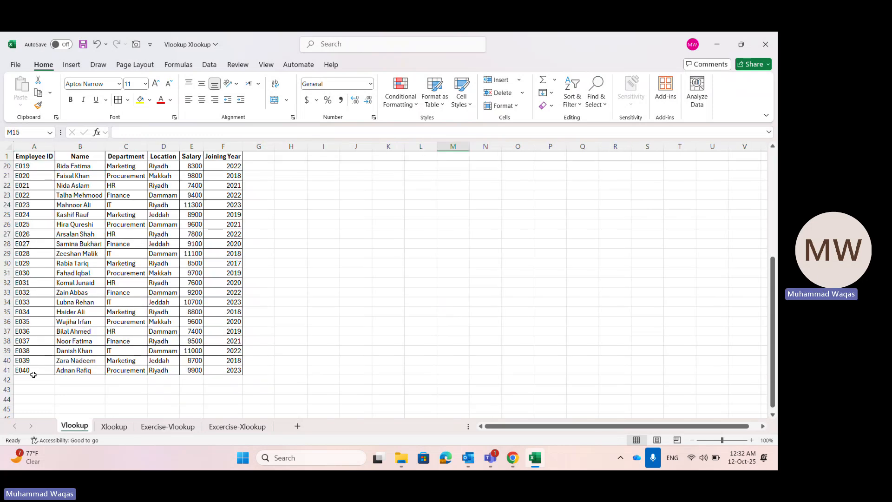
scroll(51, 374, "up", 6)
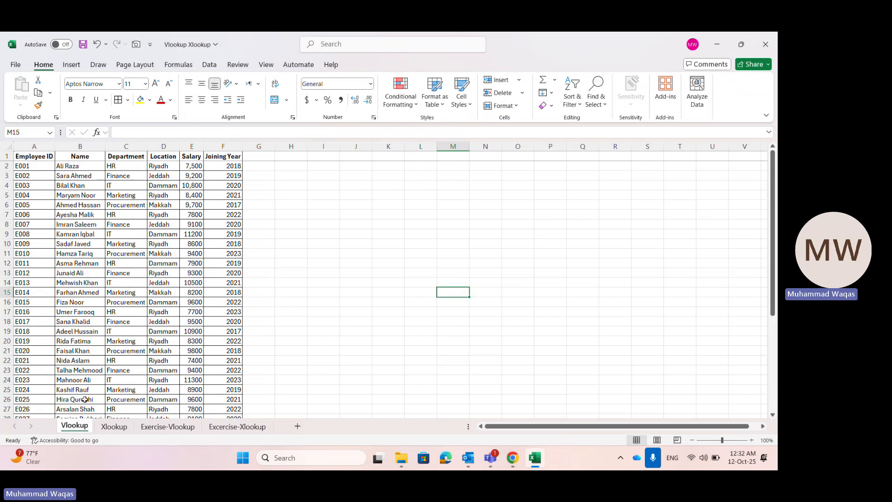
Step: Start a VLOOKUP formula in B2 of Exercise-Vlookup with A2 as lookup value and columns A:F of the Vlookup sheet as table array
left_click(167, 426)
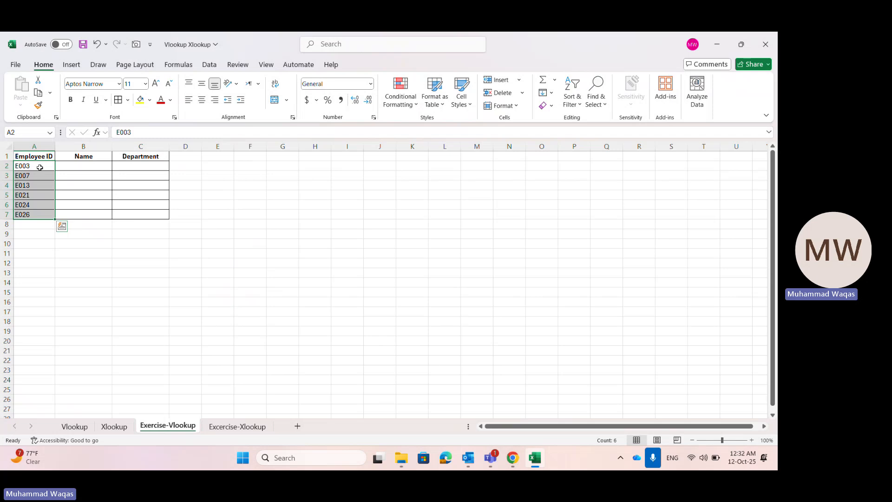
left_click(82, 168)
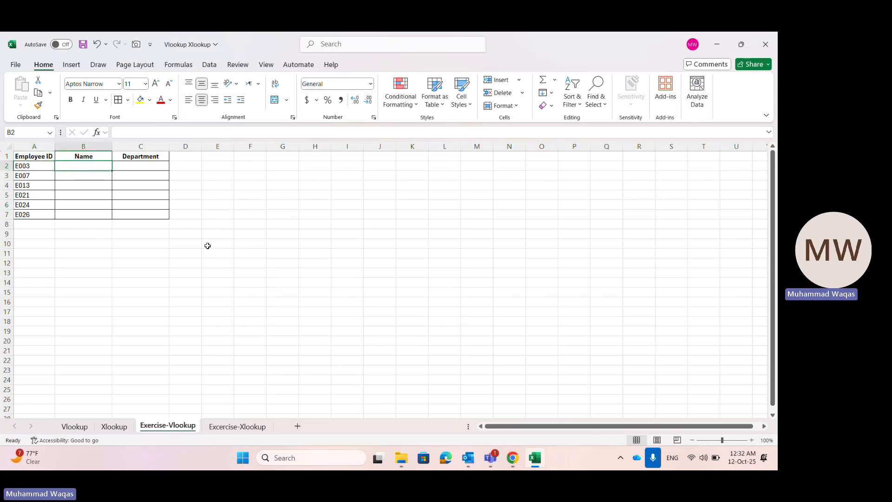
type("=vl")
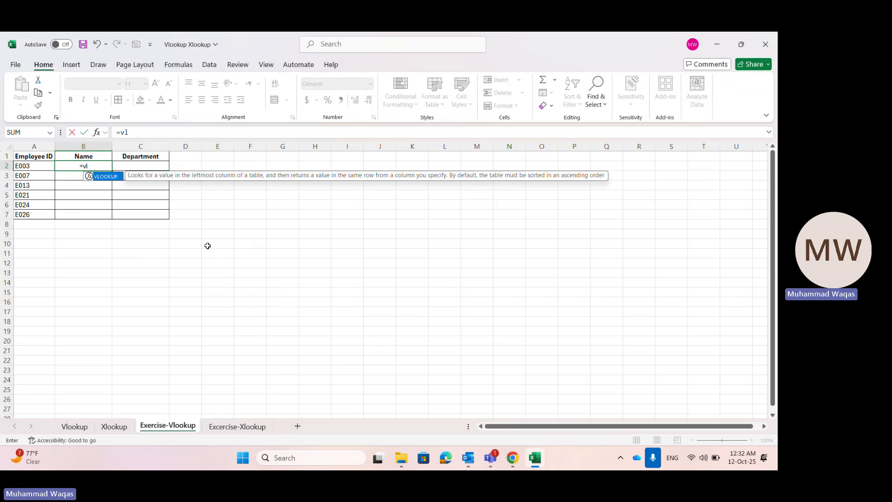
double_click(108, 178)
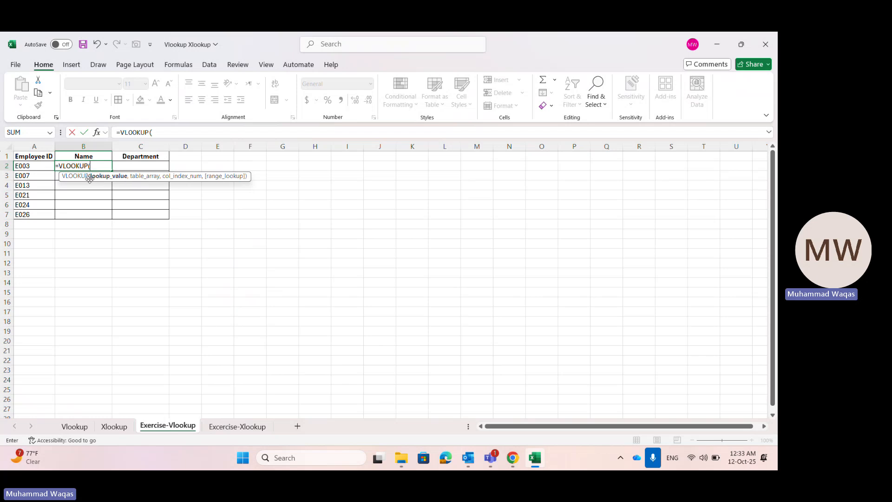
left_click(30, 166)
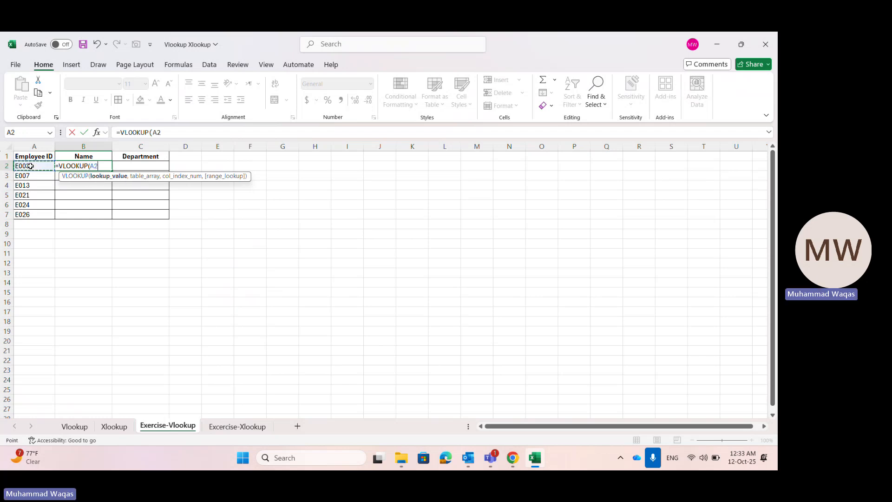
type(",")
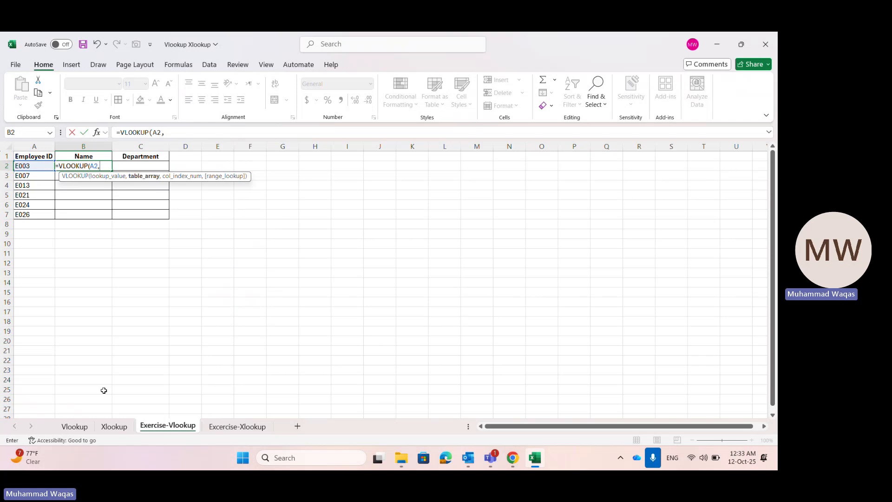
left_click(69, 432)
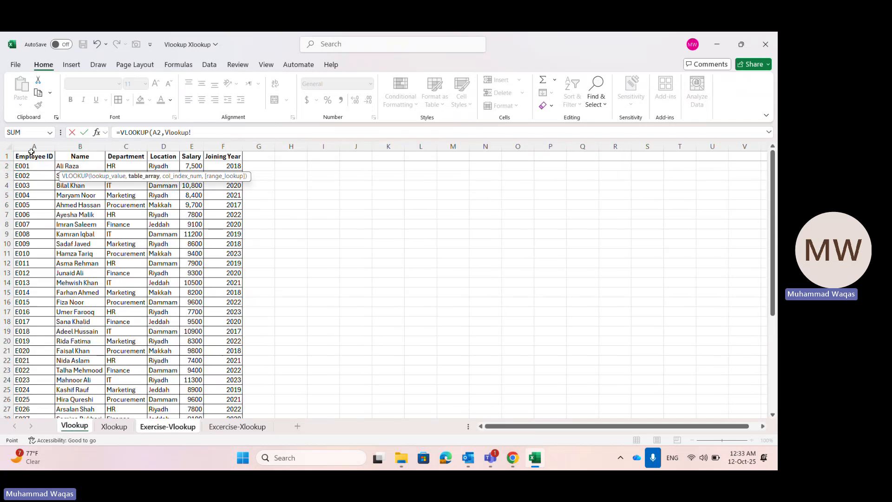
left_click_drag(33, 146, 223, 153)
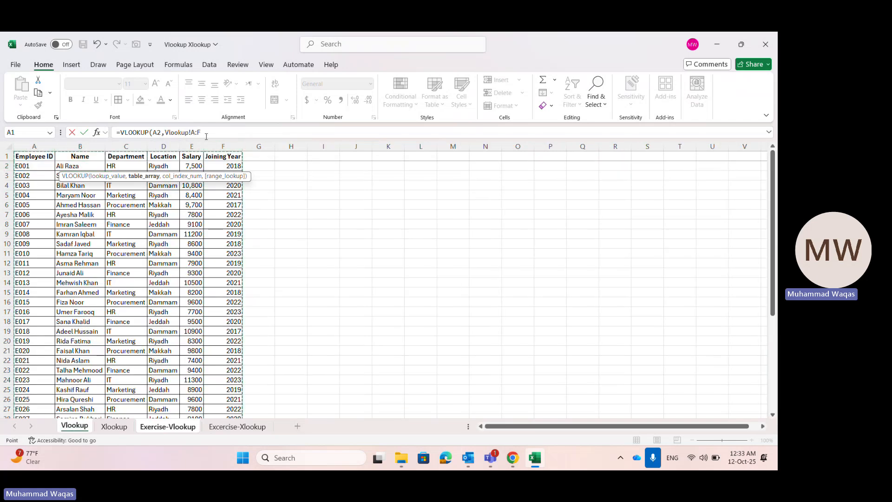
Step: Lock the formula's references as $A2 for the lookup value and $A:$F for the table array
left_click(206, 134)
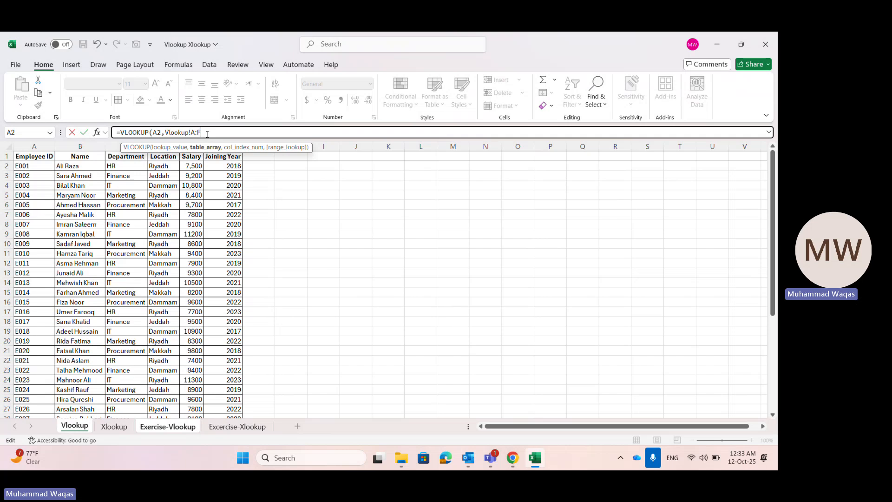
key("F4")
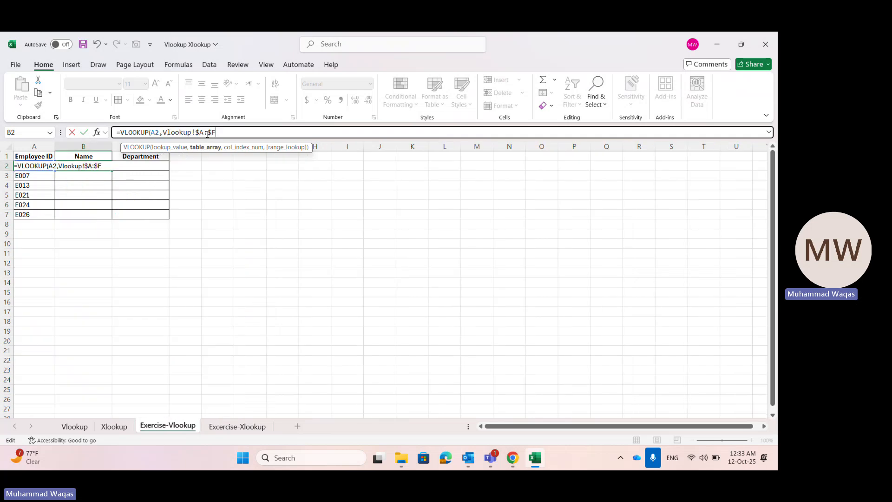
left_click(158, 133)
key("F4")
key("F4")
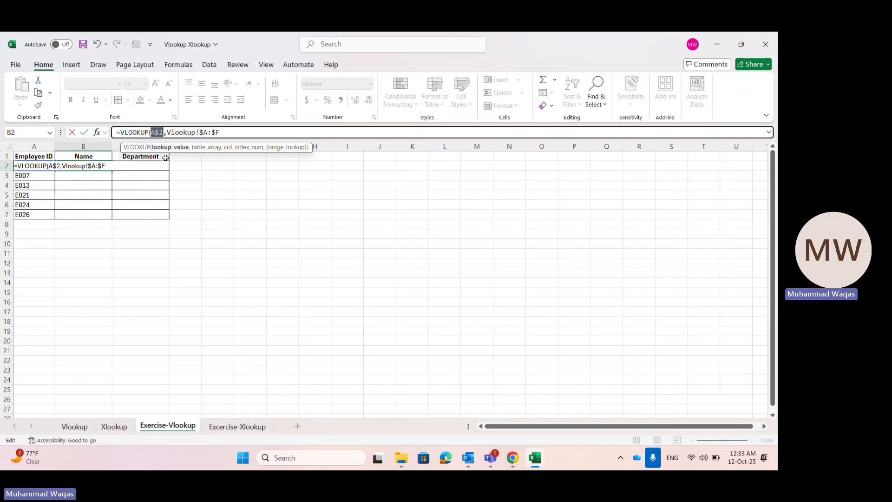
key("F4")
Step: Complete the VLOOKUP formula in B2 with column index 2 and range lookup 0 for an exact match
left_click(241, 132)
type(",")
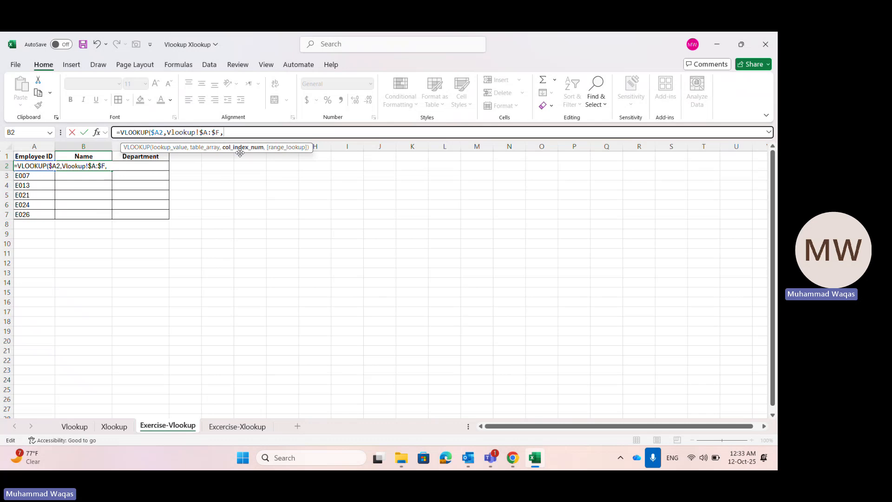
left_click(74, 427)
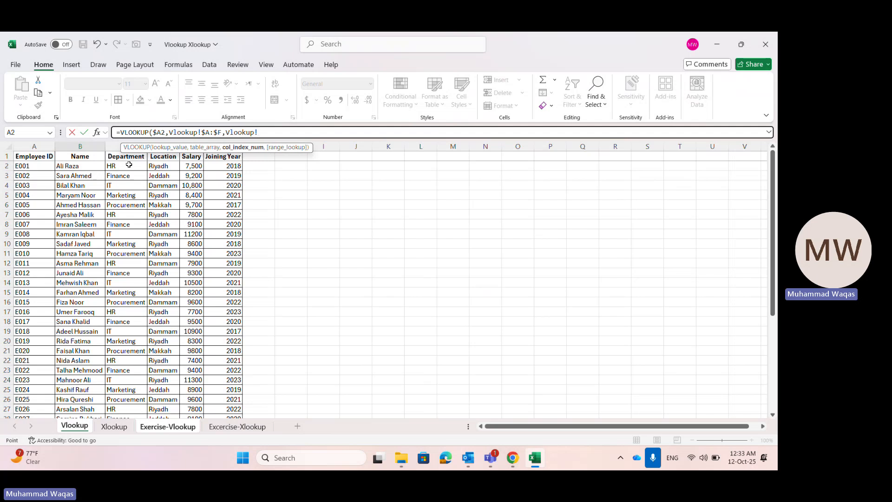
left_click_drag(265, 132, 226, 132)
key("BackSpace")
type("2,0")
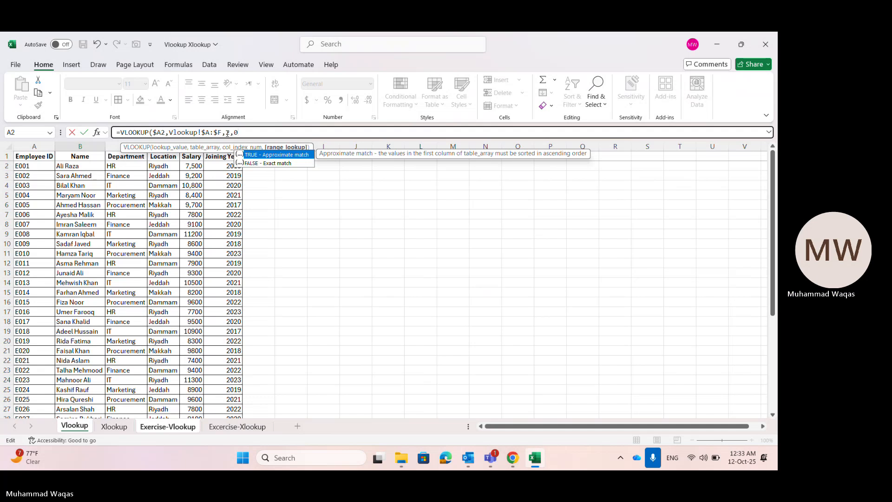
type(")")
key("Return")
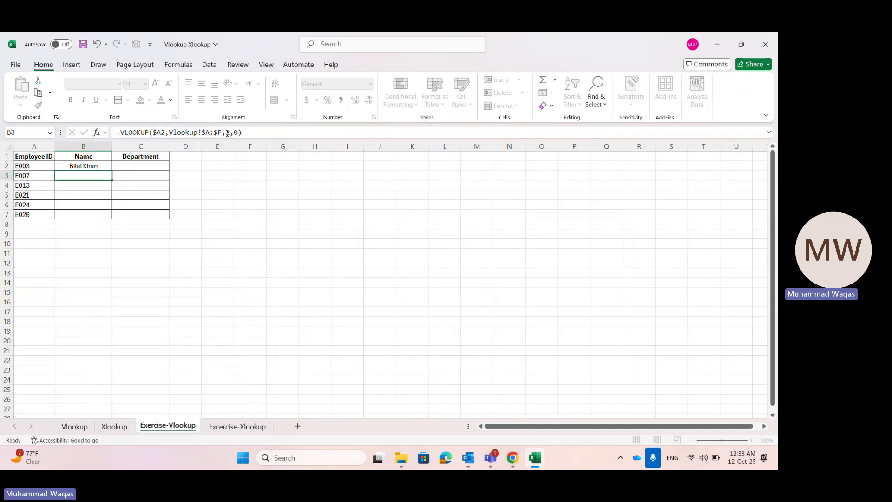
Step: Check the name returned in B2 against row 4 of the Vlookup sheet and fill the formula down to B7
left_click(99, 166)
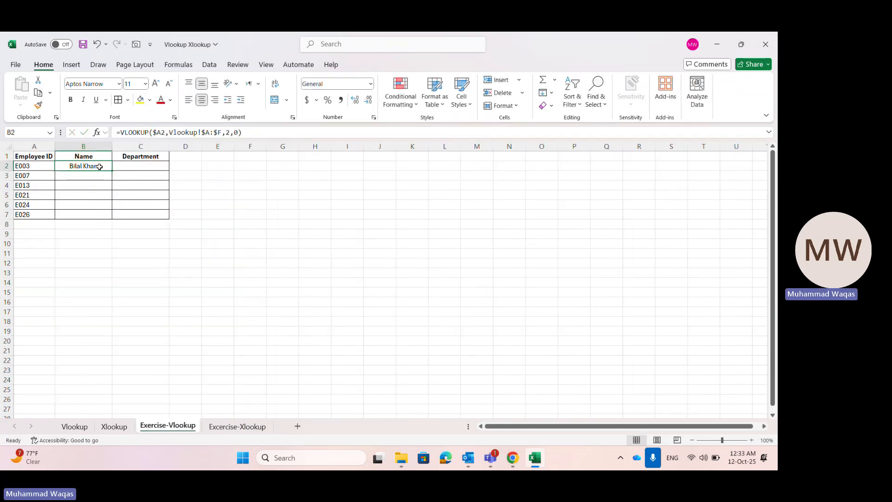
left_click(75, 426)
left_click(7, 185)
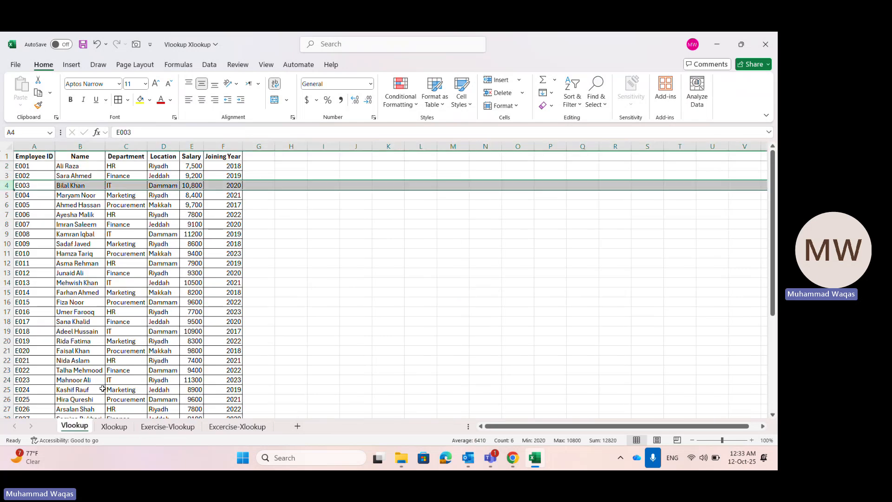
left_click(168, 426)
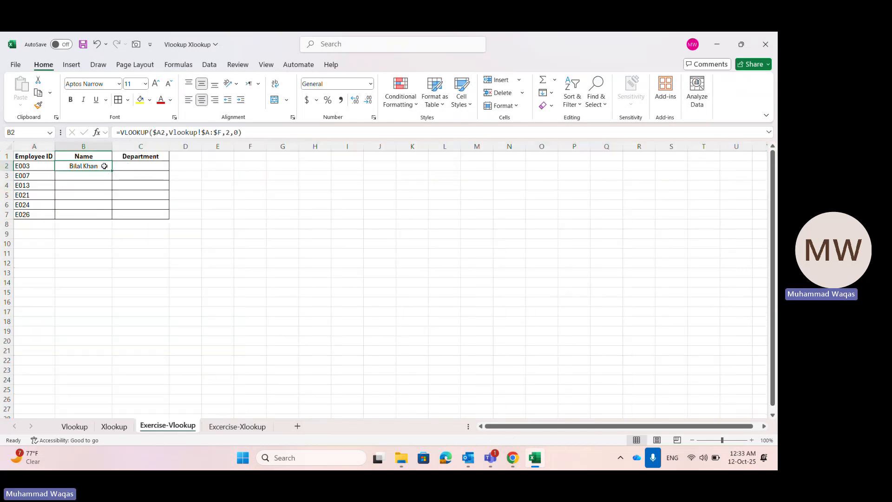
double_click(112, 170)
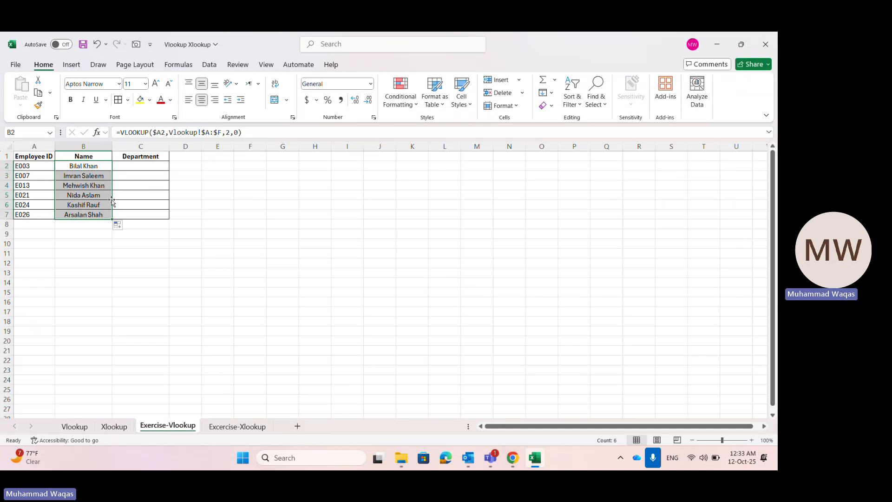
Step: Extend the VLOOKUP formula from B2 across into the Department cell C2
left_click(106, 167)
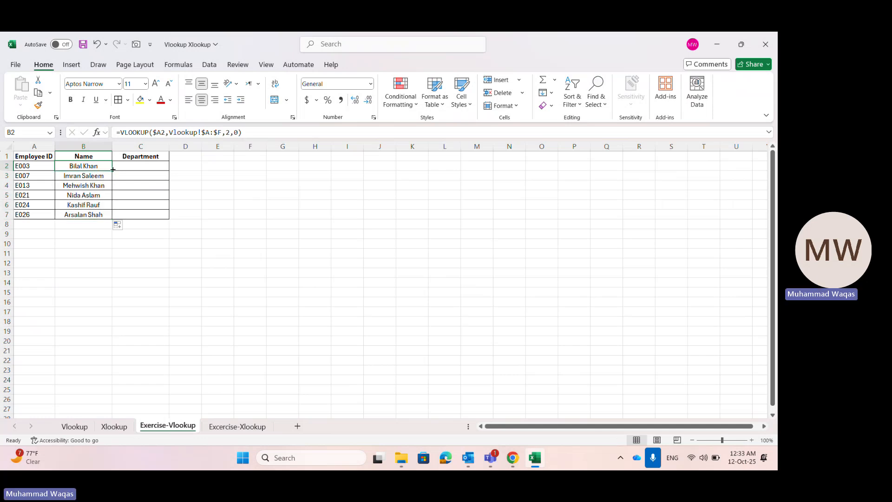
left_click_drag(112, 171, 153, 172)
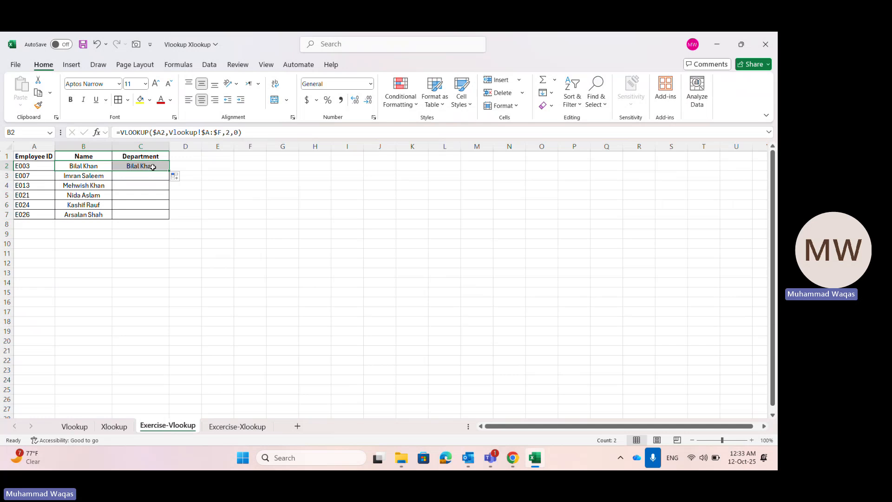
left_click(153, 167)
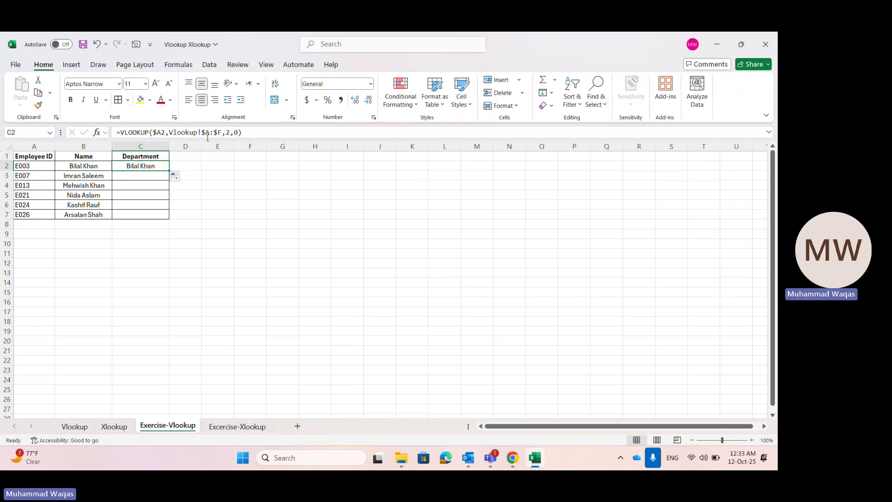
Step: Change the column index in C2's VLOOKUP formula to 3 and fill the formula down to C7
left_click(230, 132)
key("BackSpace")
type("3")
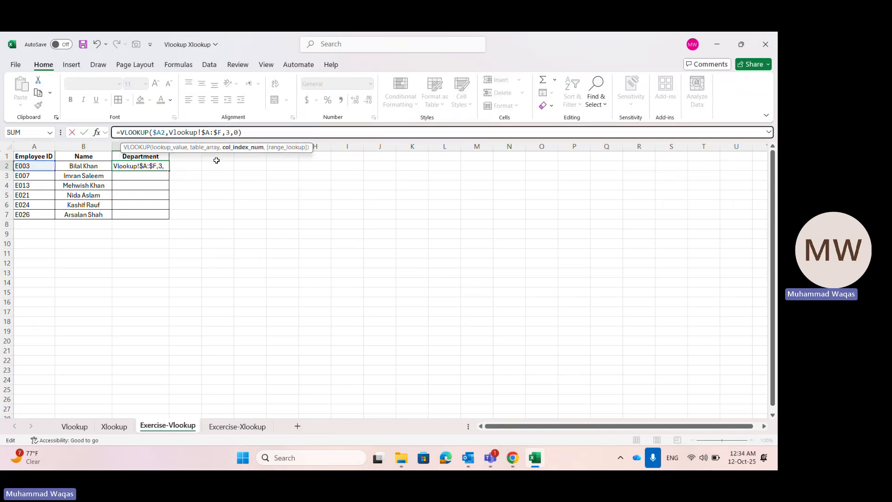
key("ctrl+Return")
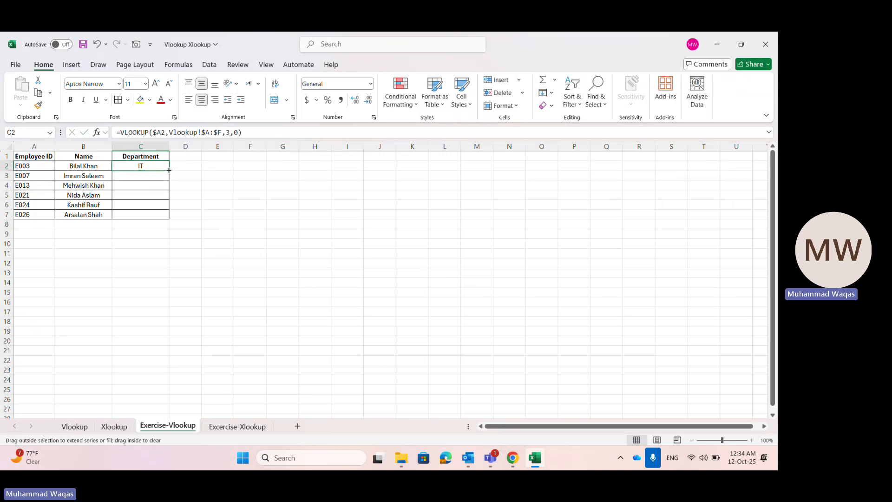
double_click(169, 173)
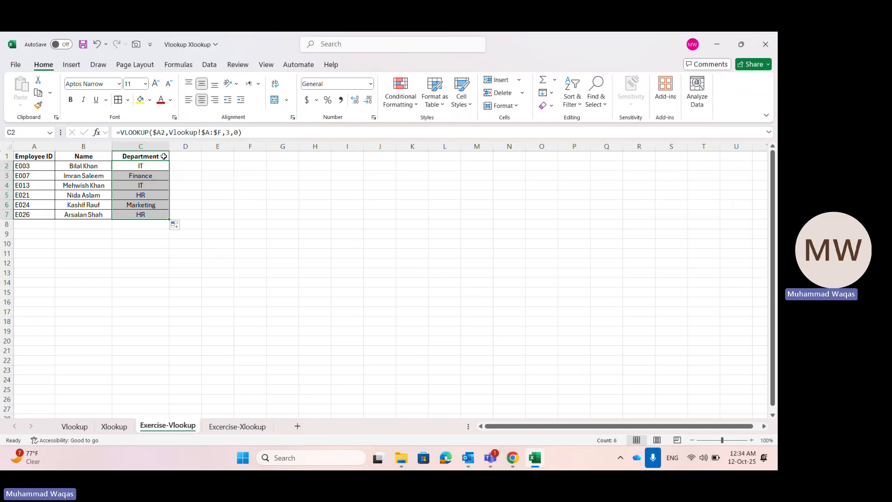
Step: Check the column order on the Vlookup sheet and extend the C2 formula into D2 of Exercise-Vlookup
left_click(74, 426)
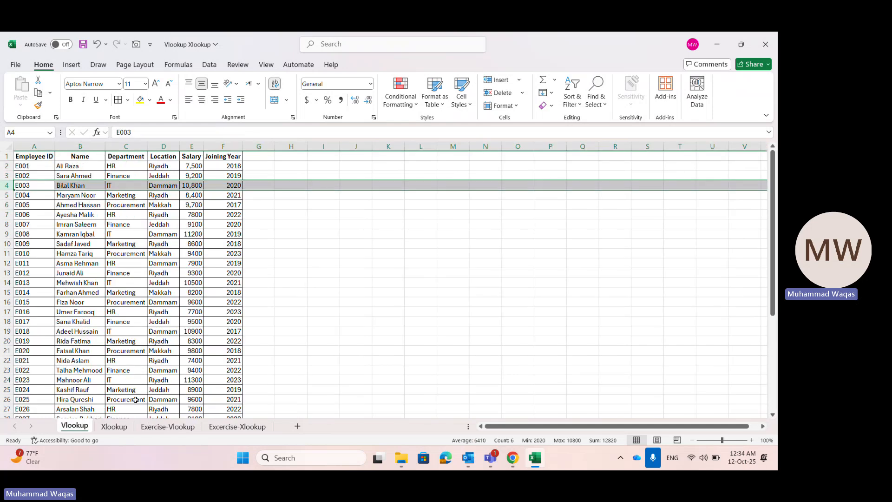
left_click(158, 427)
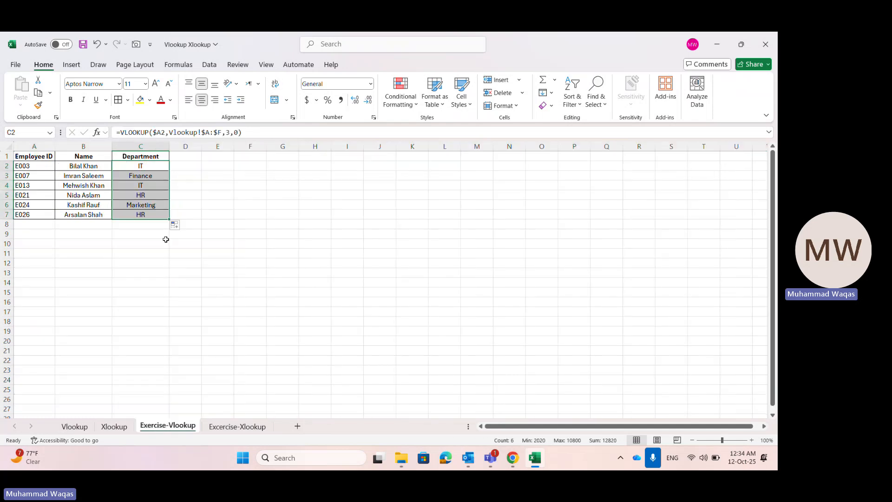
left_click(152, 163)
key("ctrl+c")
left_click(189, 166)
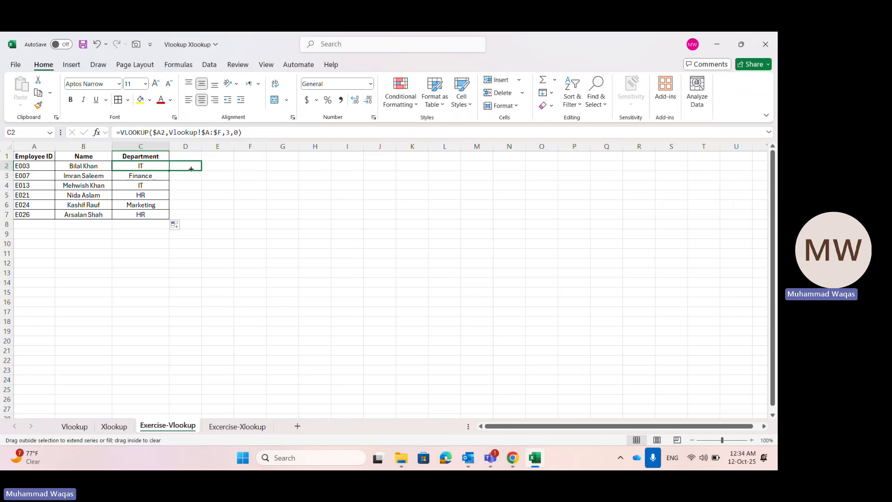
key("Return")
Step: Try editing the column index of the formula in D2, and clear the contents of column D
double_click(191, 166)
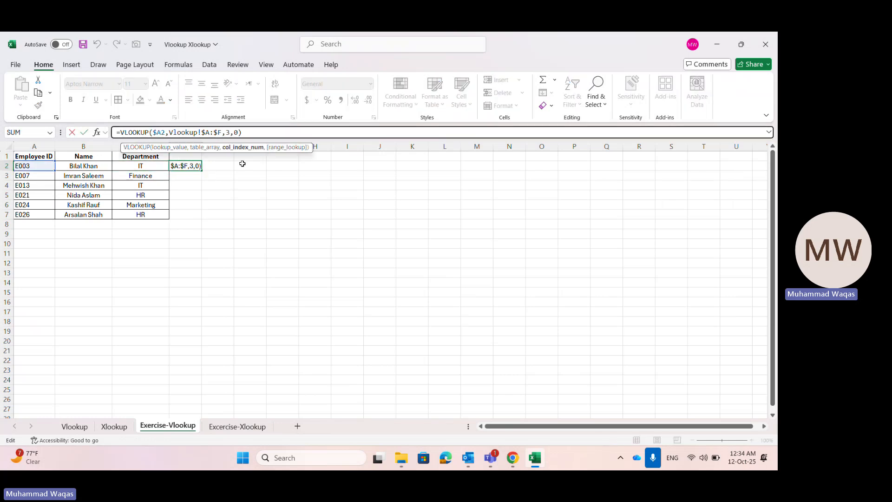
key("BackSpace")
type("5")
key("BackSpace")
type("6")
key("Return")
left_click(188, 147)
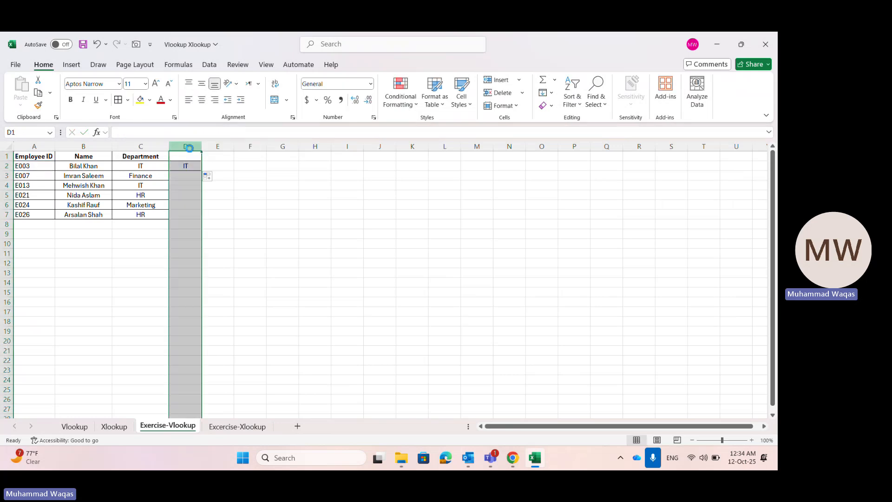
key("Delete")
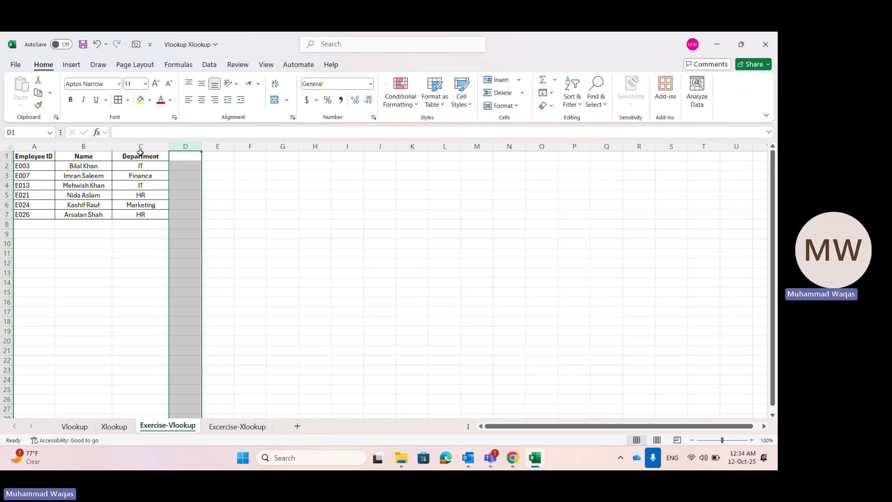
Step: Replace the column index in B2's VLOOKUP formula with COLUMN(B1)
left_click(106, 167)
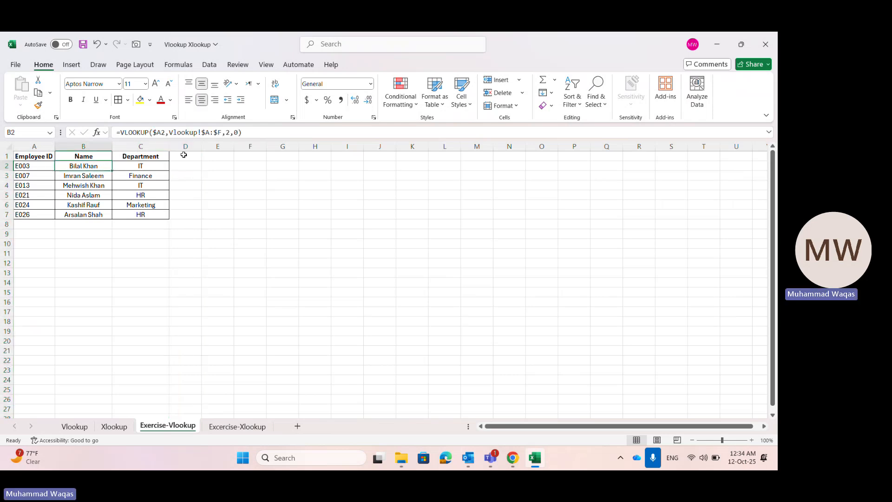
left_click(229, 132)
key("BackSpace")
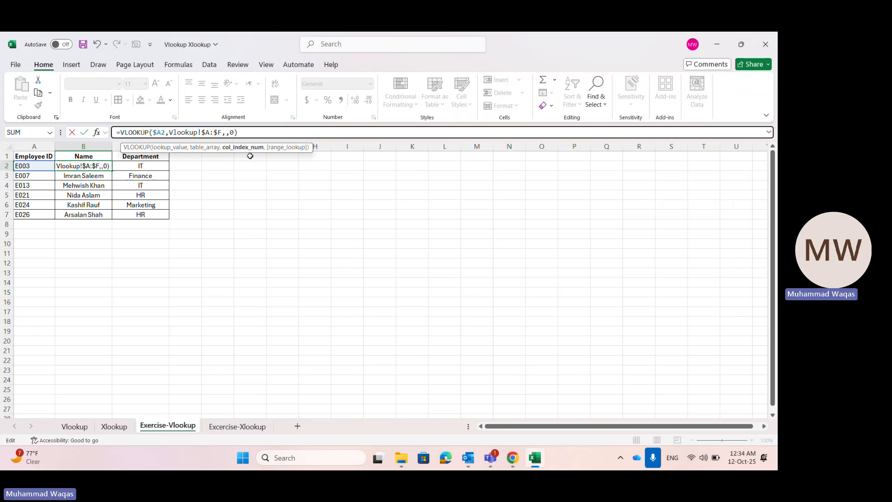
type("Column")
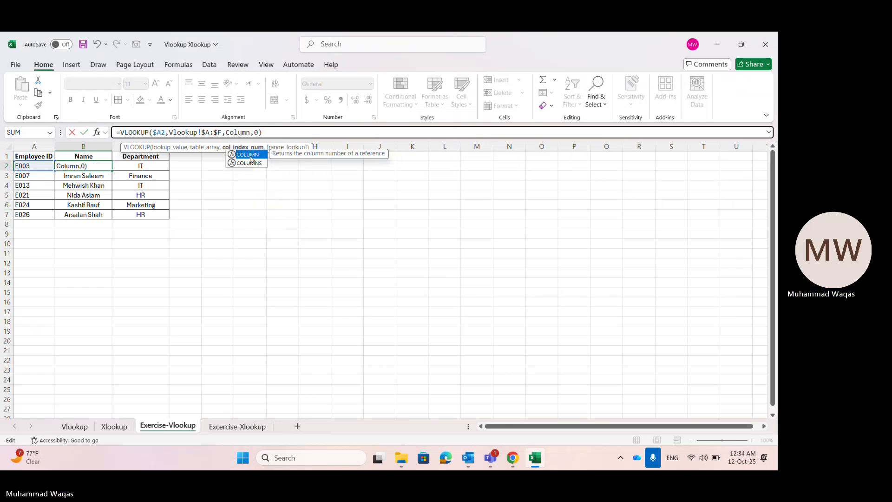
double_click(250, 156)
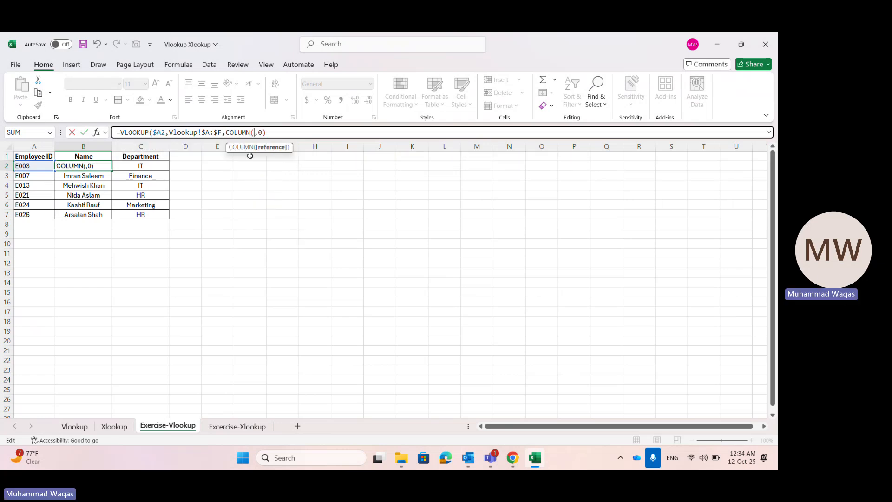
type("B1")
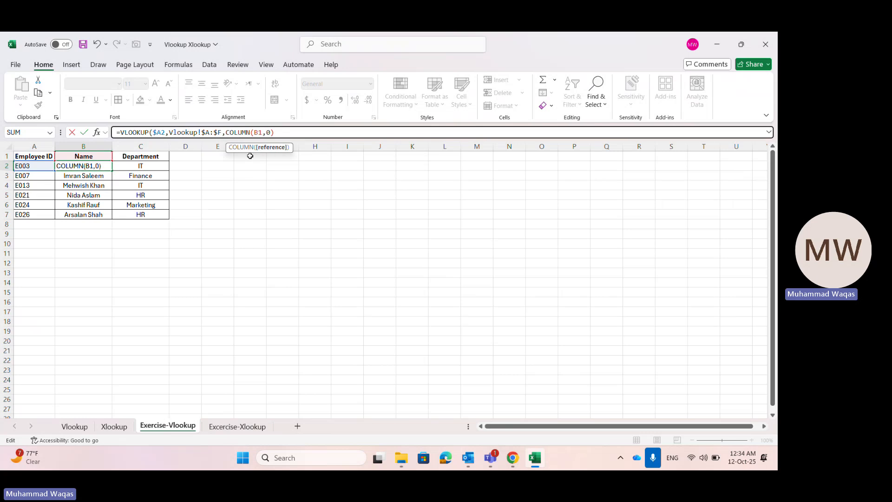
type(")")
key("Return")
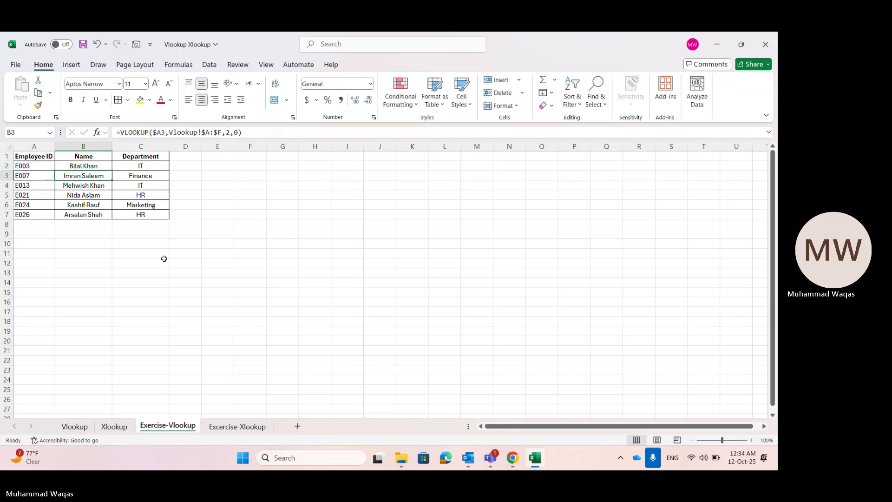
Step: Check the Name column's position on the Vlookup sheet and fill the updated B2 formula down to B7 of Exercise-Vlookup
left_click(74, 427)
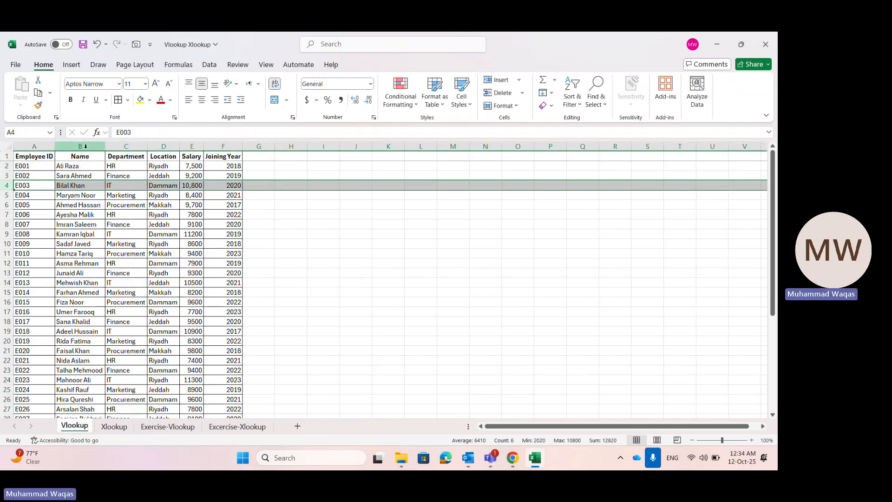
left_click(80, 146)
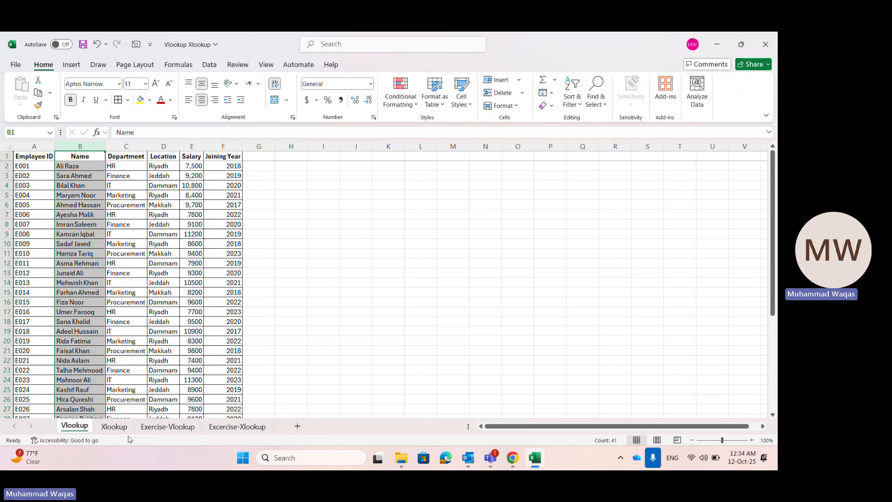
left_click(189, 427)
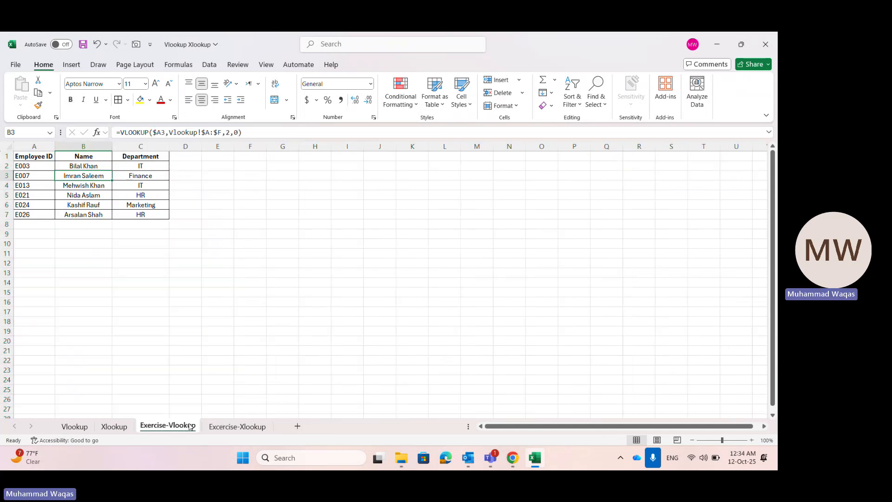
left_click(100, 166)
double_click(112, 170)
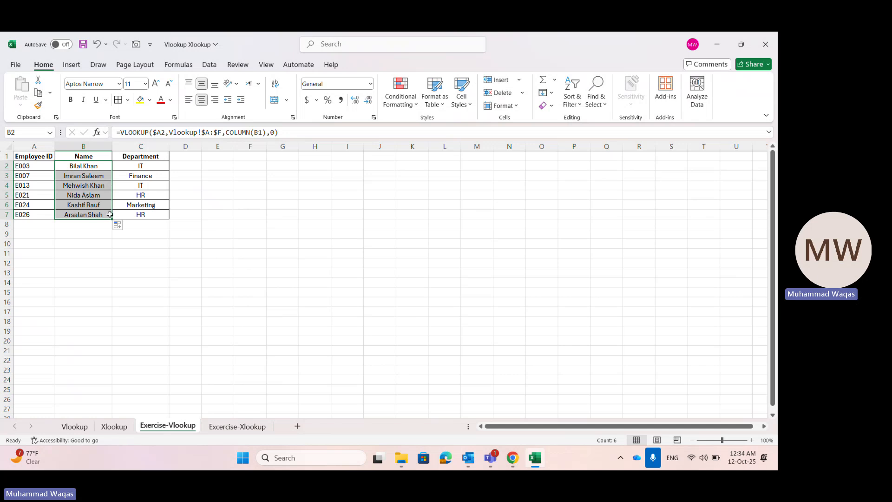
Step: Inspect the filled formulas in the Name column and extend B2:B7 across into Department cells C2:C7
left_click(102, 175)
left_click(101, 186)
left_click(99, 195)
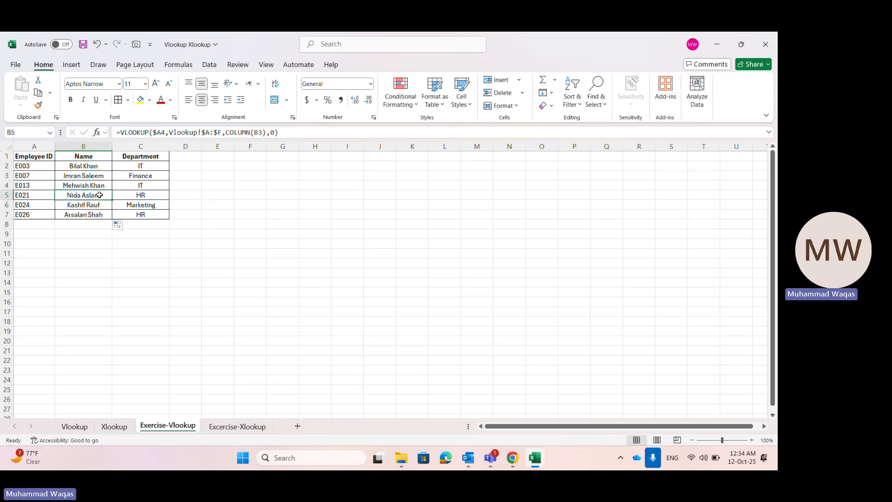
left_click(99, 207)
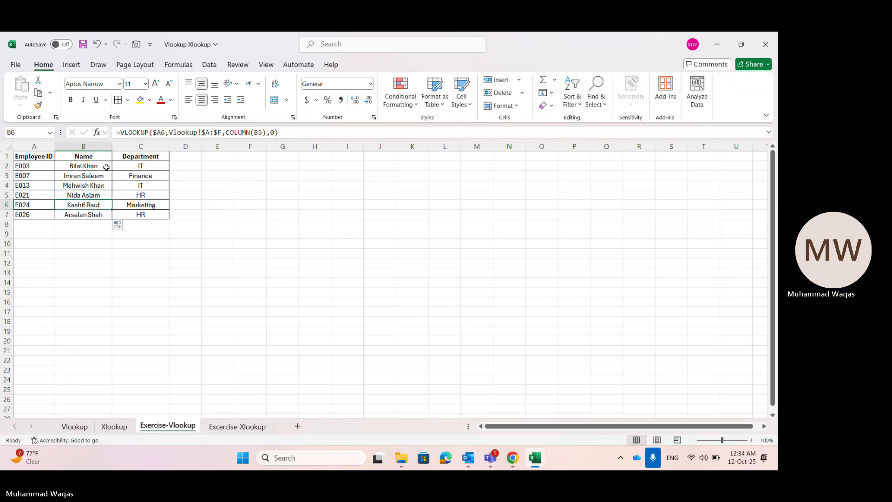
left_click_drag(102, 166, 158, 220)
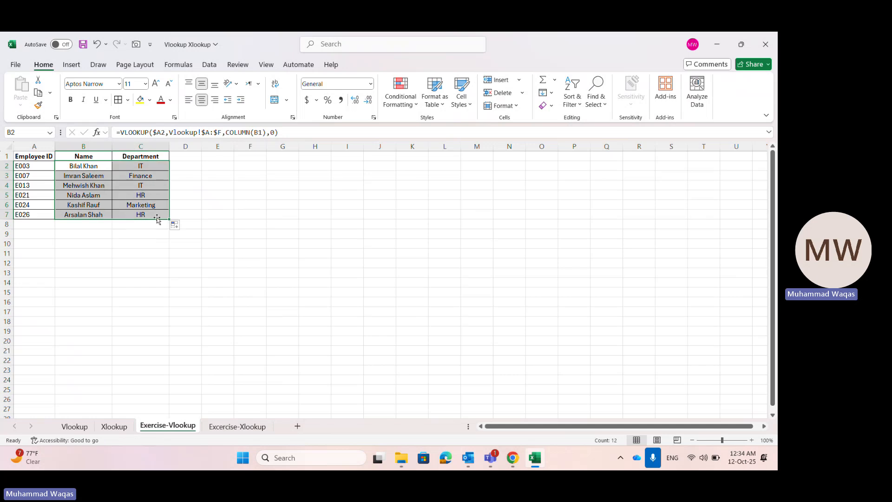
left_click(145, 166)
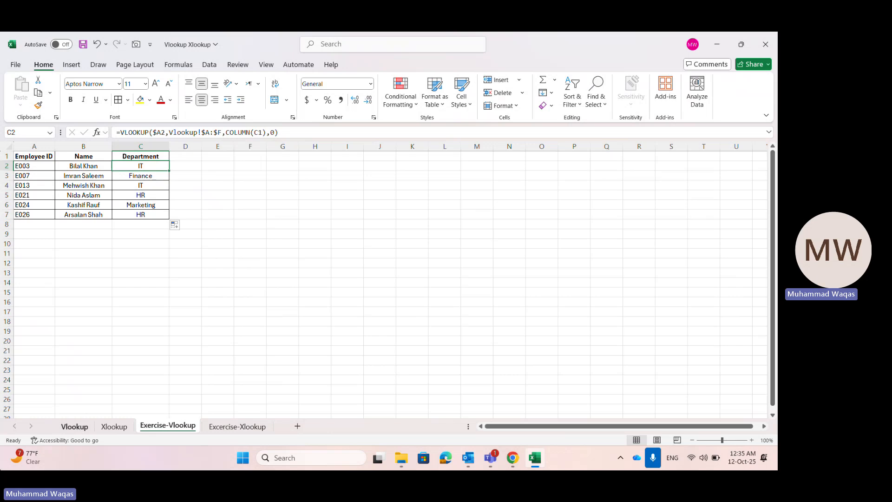
Step: Compare the blank Excercise-Xlookup table with the position of the Employee ID column on the Xlookup sheet
left_click(223, 426)
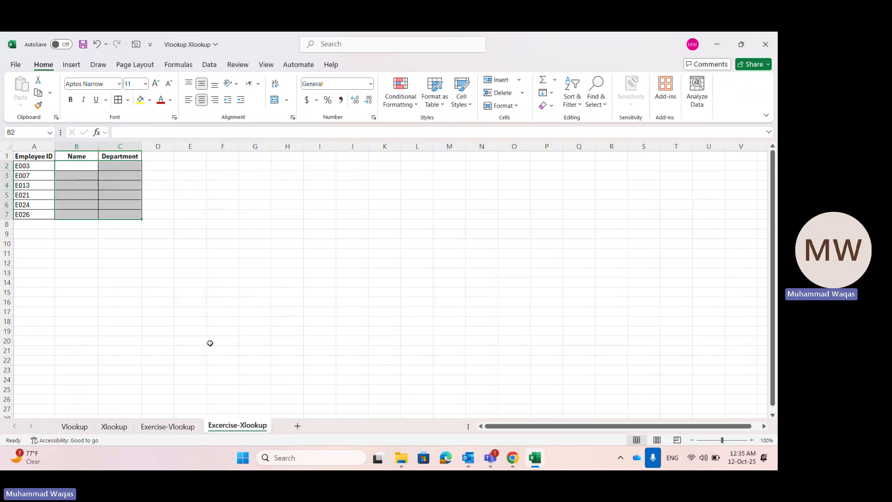
left_click(77, 165)
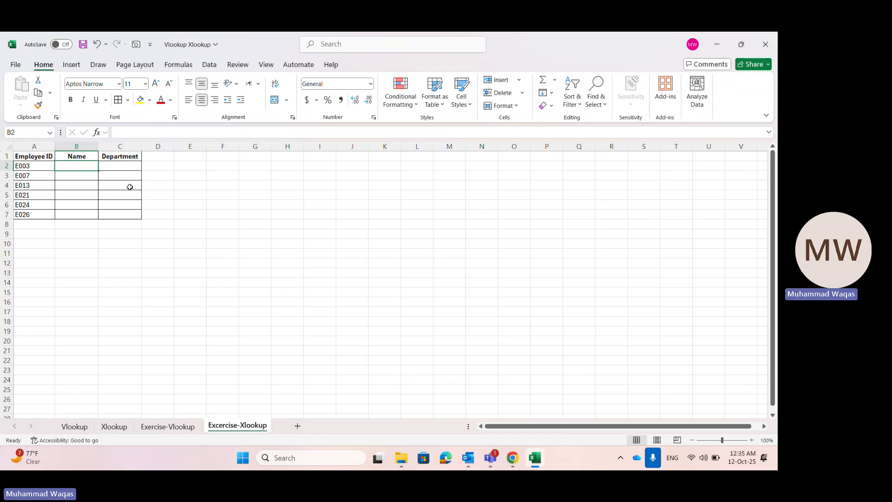
left_click(114, 426)
left_click(127, 146)
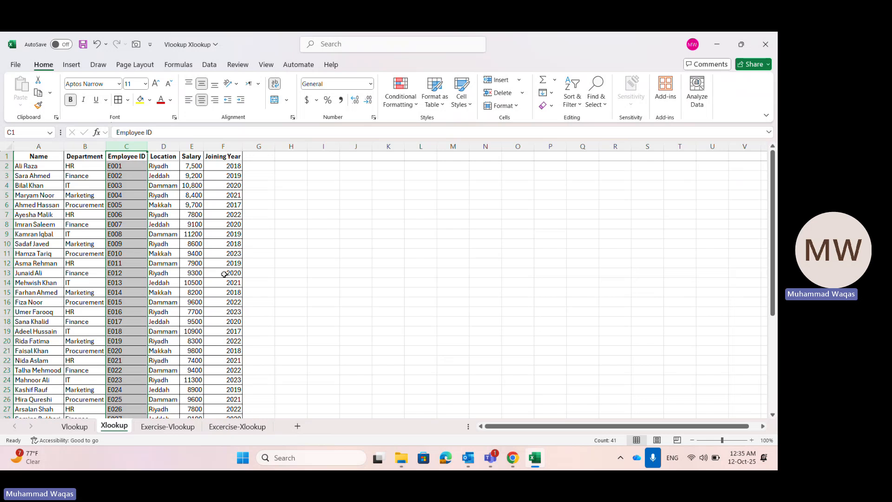
left_click(243, 425)
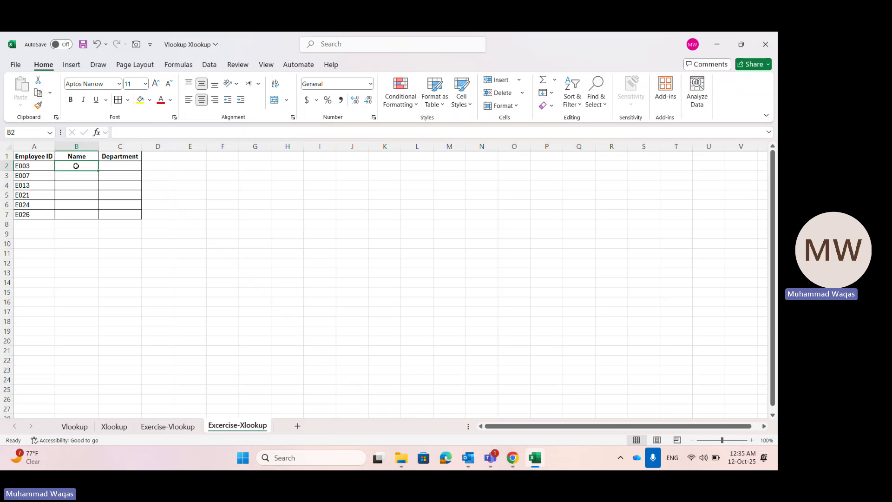
Step: Start an XLOOKUP formula in B2 of Excercise-Xlookup with $A2 as the column-locked lookup value
type("=xl")
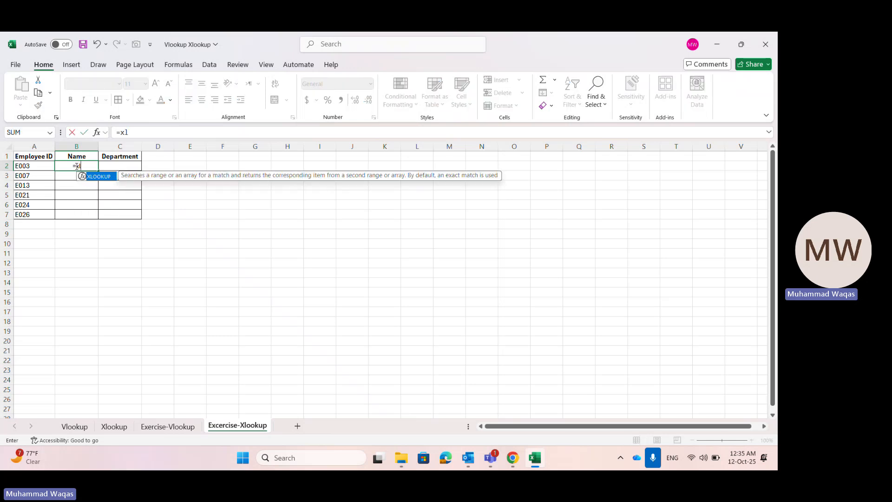
double_click(99, 178)
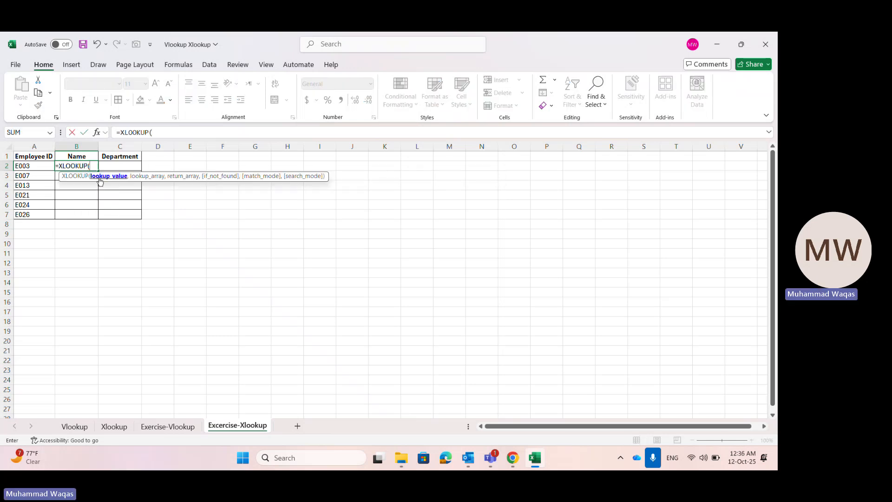
left_click(34, 167)
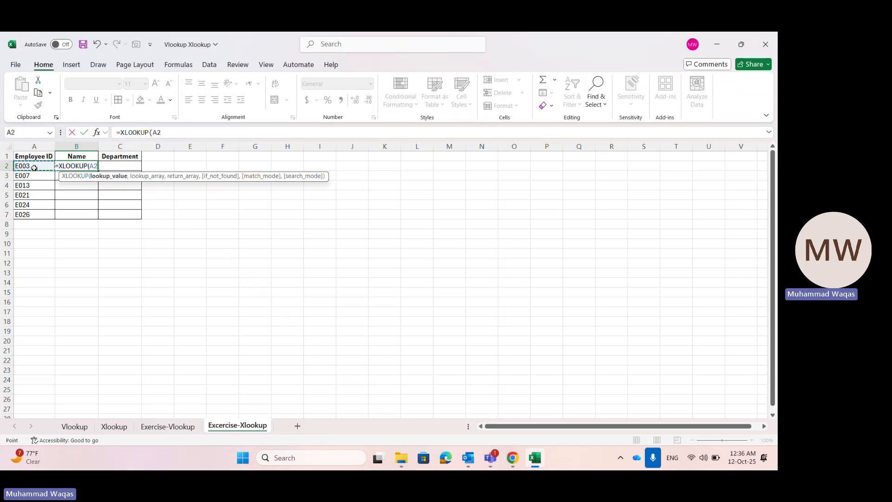
key("F4")
key("F4")
key("F4")
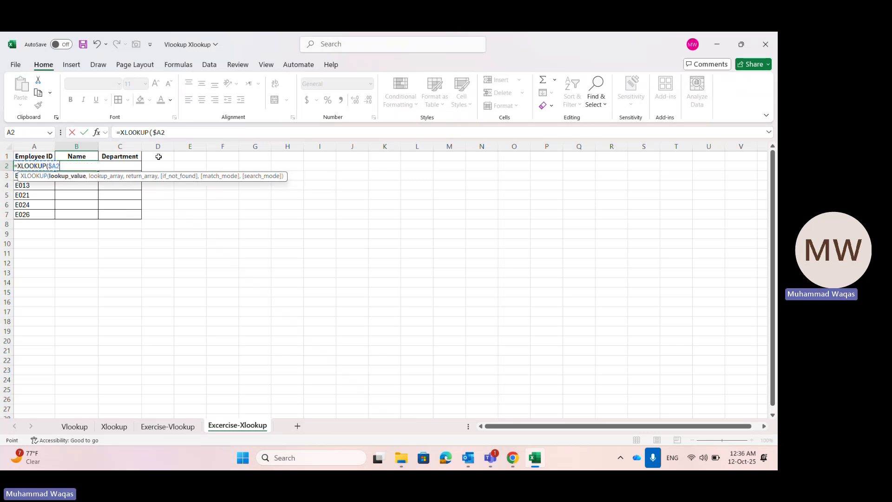
left_click(172, 133)
type(",")
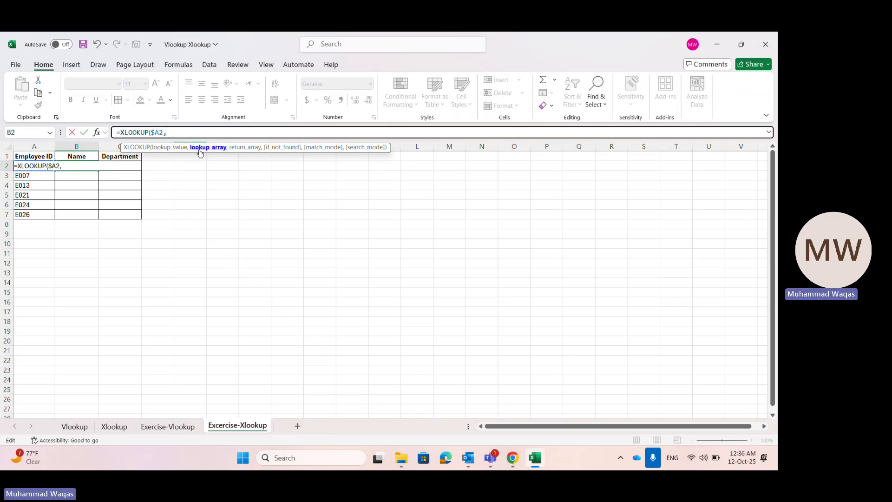
Step: Set the XLOOKUP lookup array to the Employee ID column of the Xlookup sheet as the absolute reference $C:$C
left_click(123, 430)
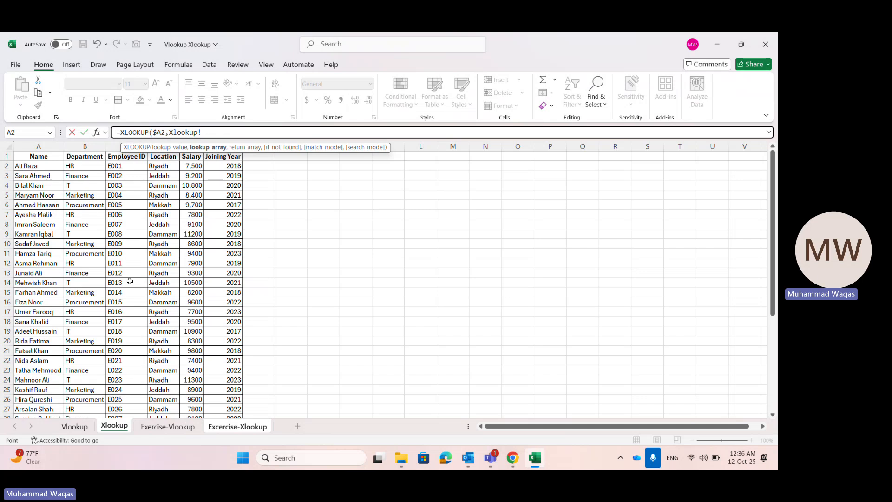
left_click(114, 145)
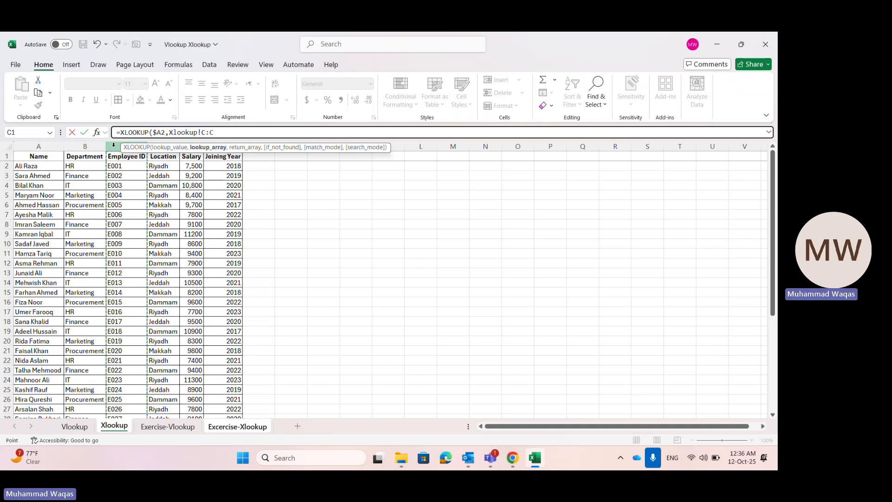
key("F4")
type(",")
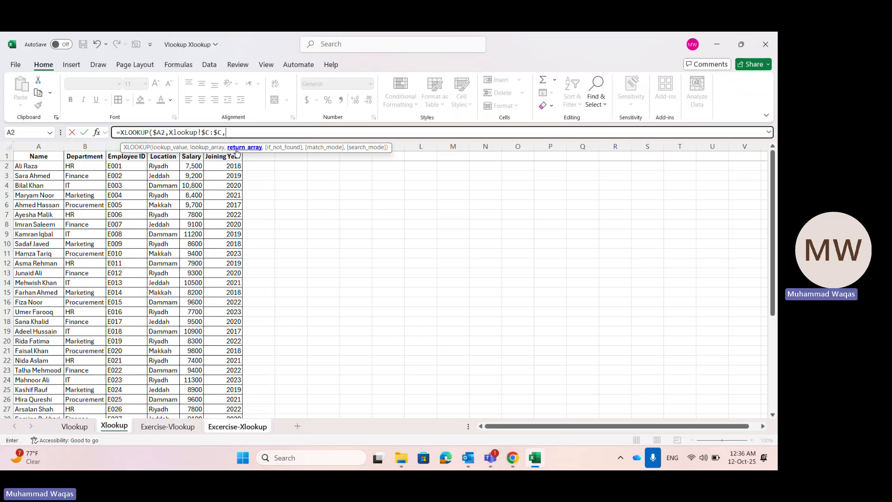
Step: Complete the B2 formula with return array Xlookup!$A:$A, if-not-found value 1 and exact match mode 0
left_click(50, 146)
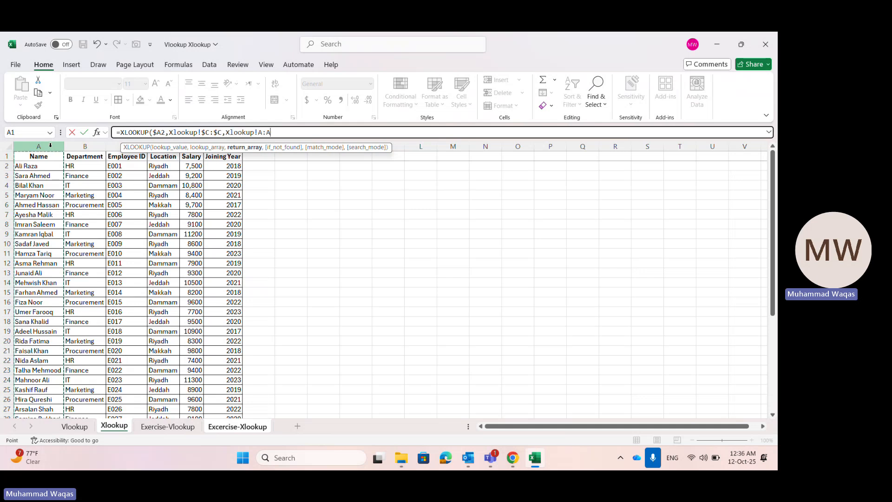
key("F4")
type(",")
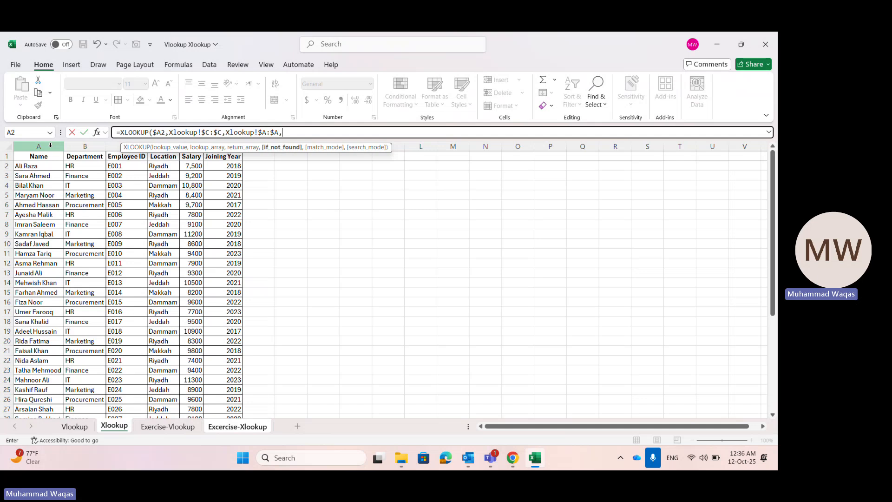
type("1,")
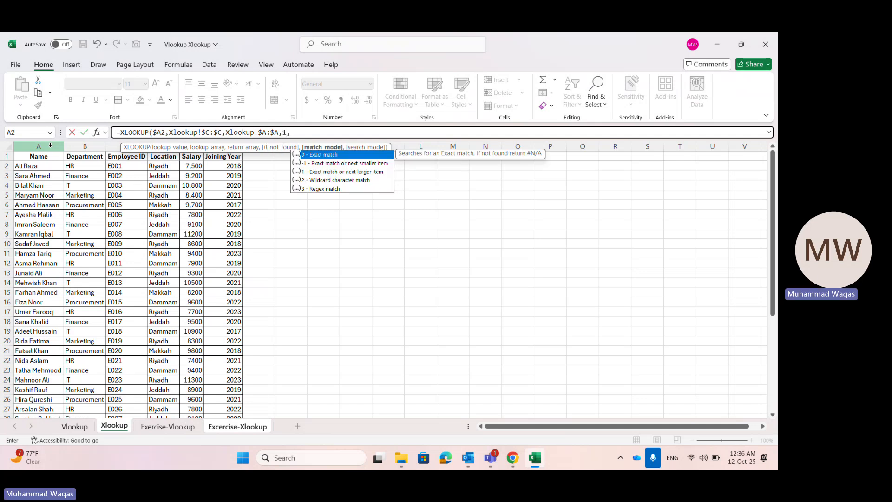
type("0)")
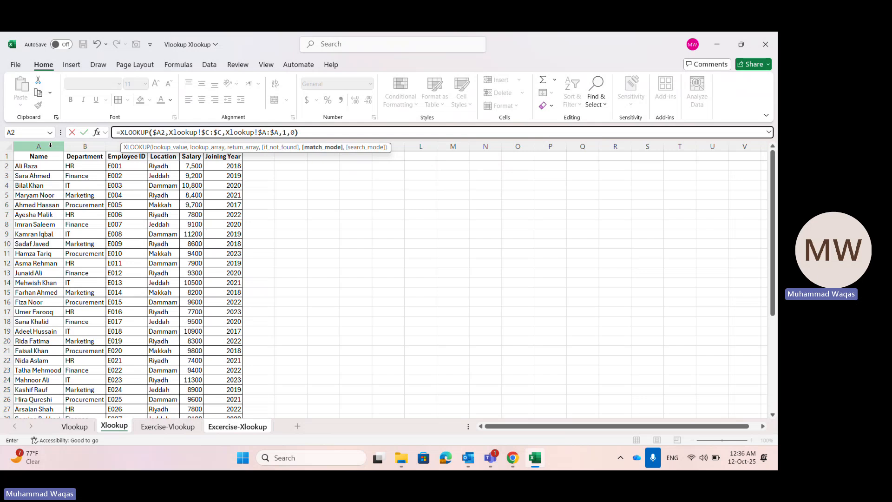
key("Return")
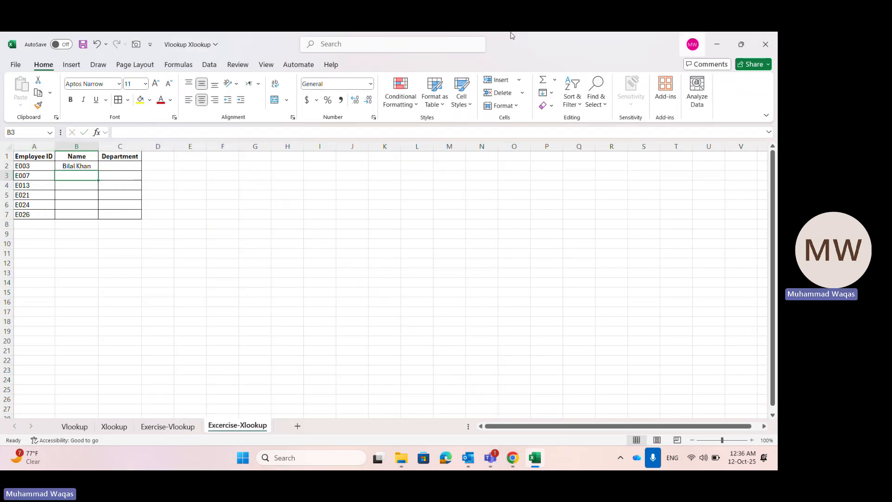
Step: Check the B2 result against the E003 record on the Xlookup sheet and fill the formula down to B7 of Excercise-Xlookup
left_click(78, 165)
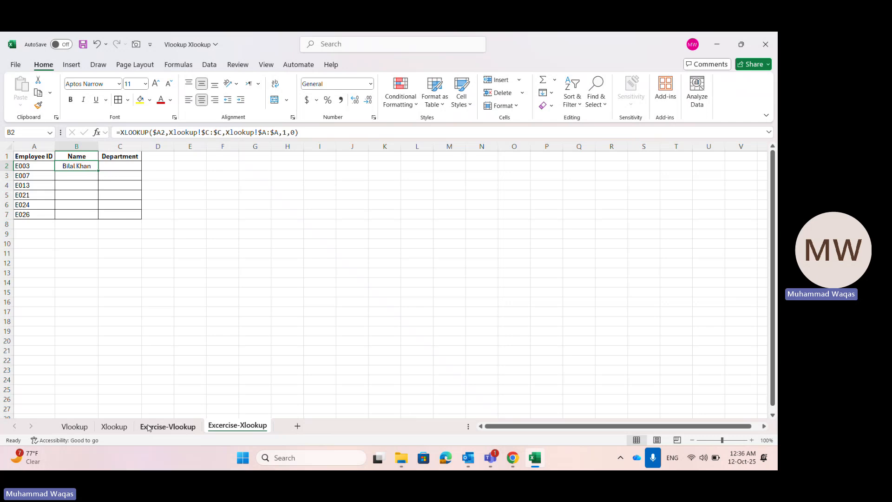
left_click(114, 426)
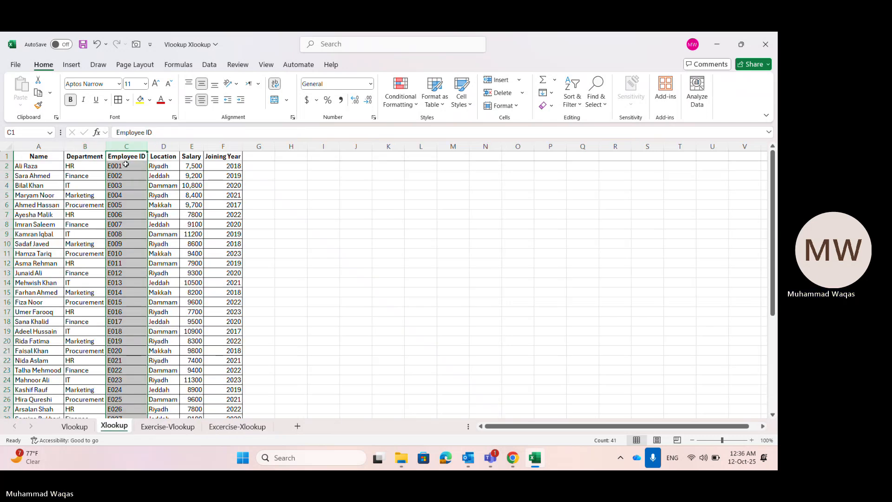
left_click(122, 186)
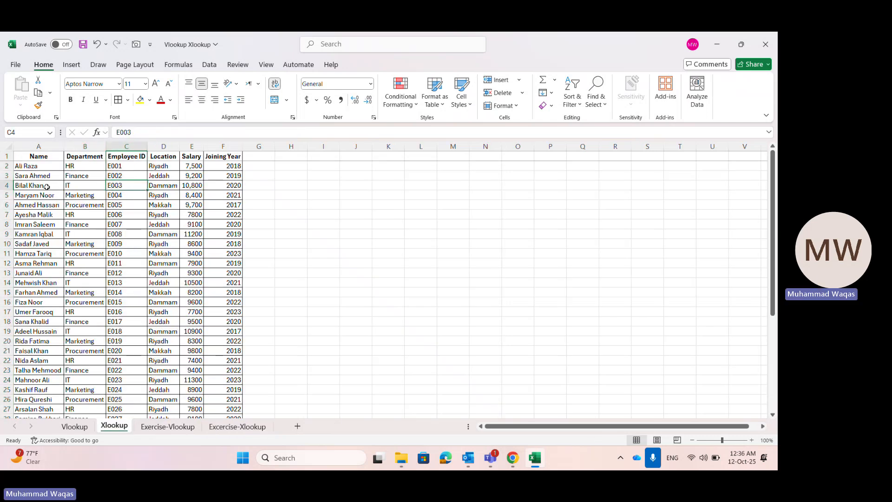
left_click(231, 427)
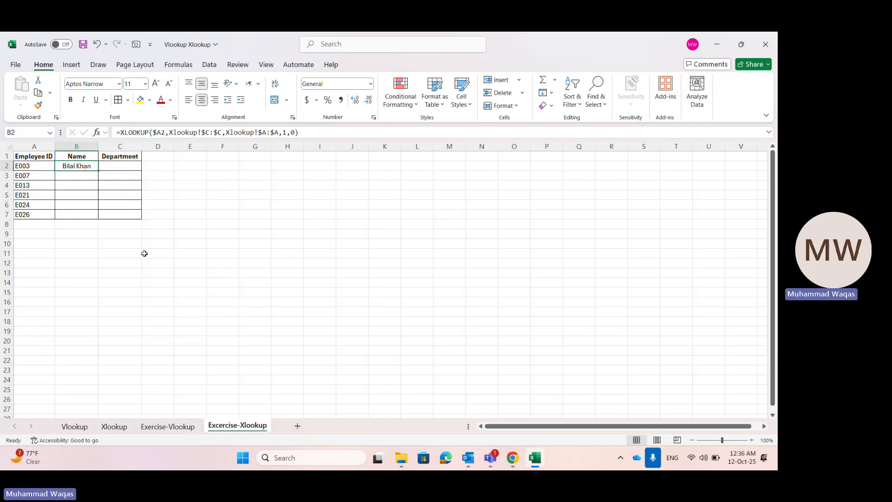
double_click(98, 171)
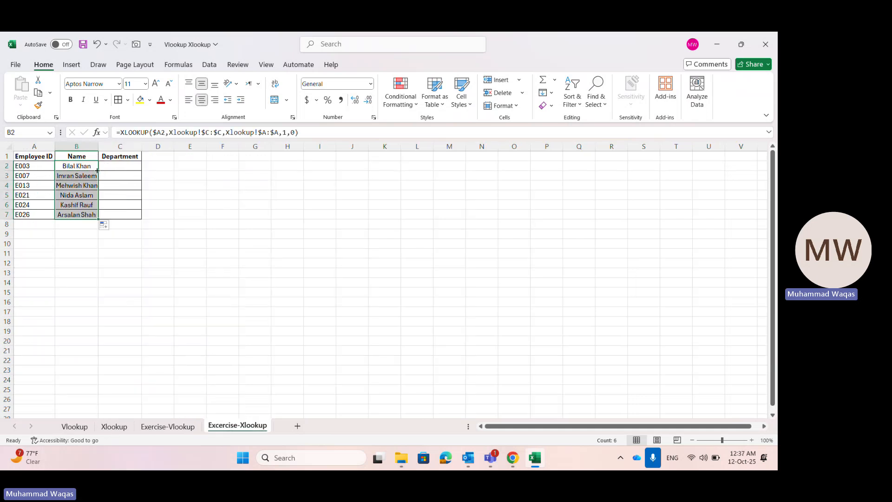
Step: Auto-fit the width of the Name column and copy the B2 formula across into Department cell C2
double_click(101, 142)
left_click(96, 167)
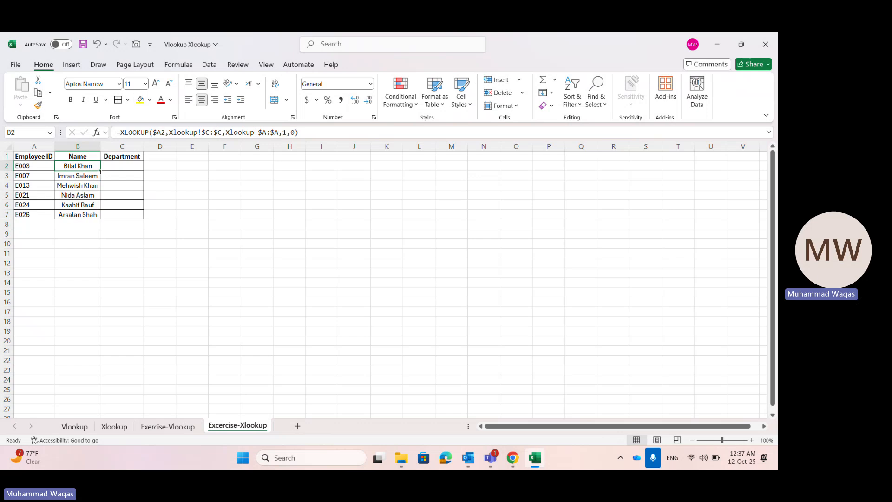
left_click_drag(101, 172, 142, 171)
left_click(122, 166)
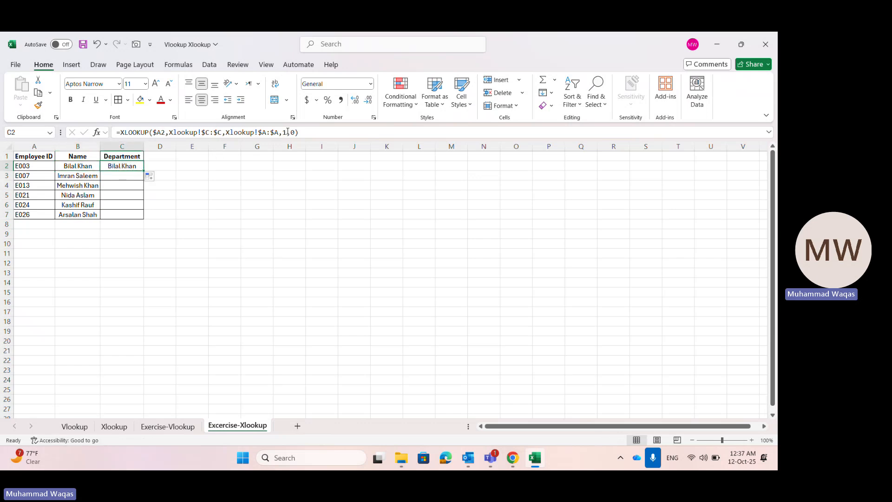
Step: Change the return array in the C2 formula to Xlookup!$B:$B for the Department column
left_click(265, 133)
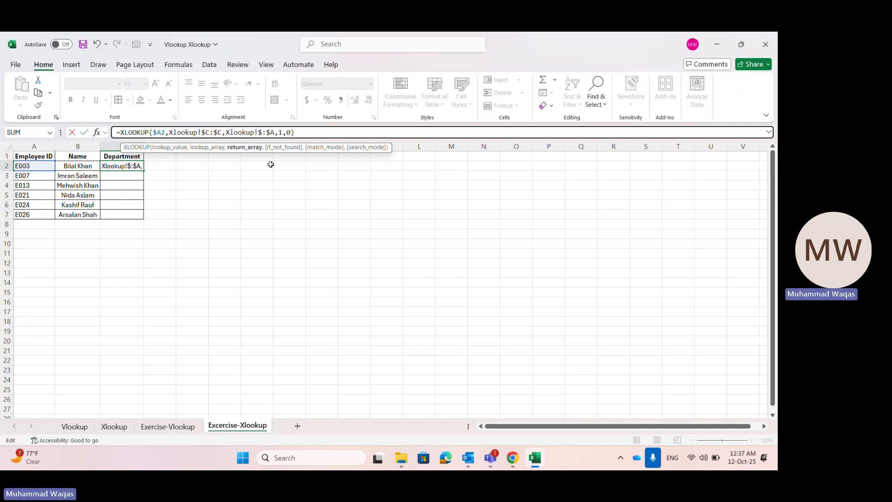
key("BackSpace")
type("B")
key("End")
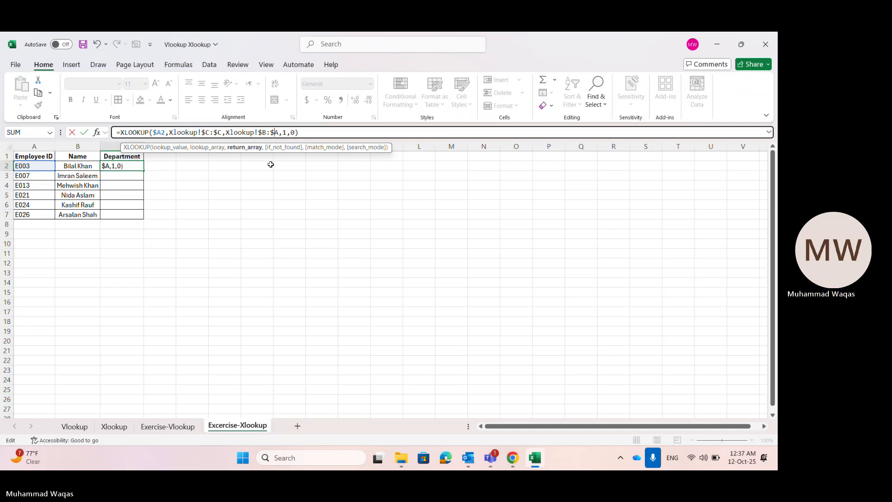
key("Return")
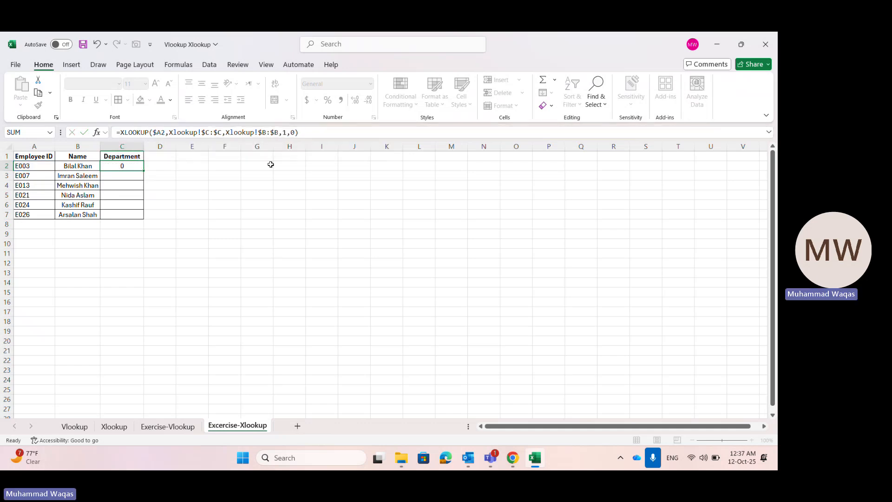
Step: Fill the Department formula from C2 down to C7 on Excercise-Xlookup
left_click(131, 166)
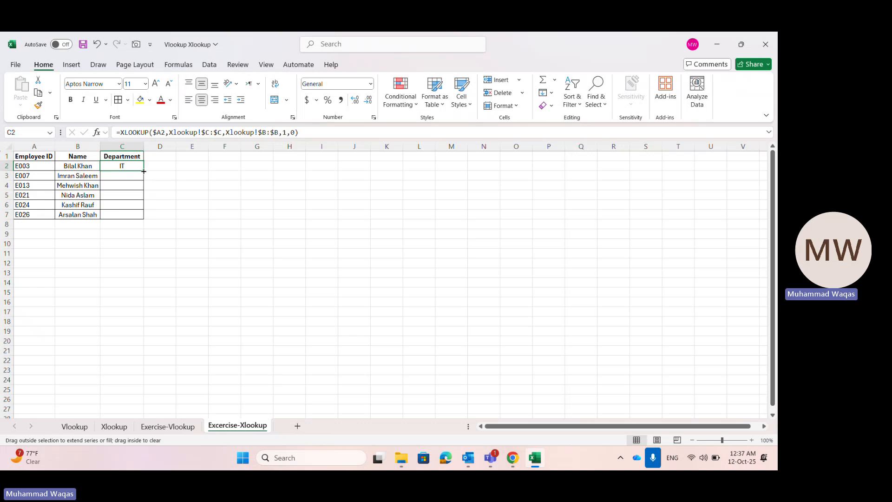
double_click(144, 170)
left_click(180, 271)
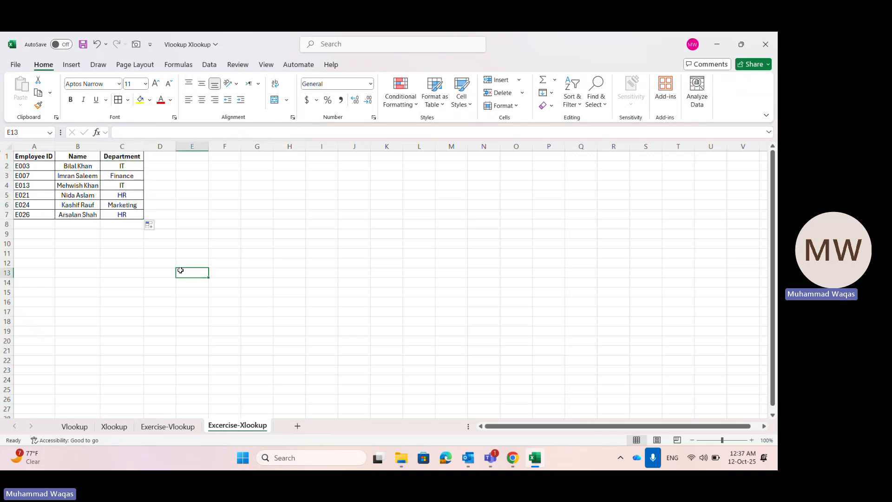